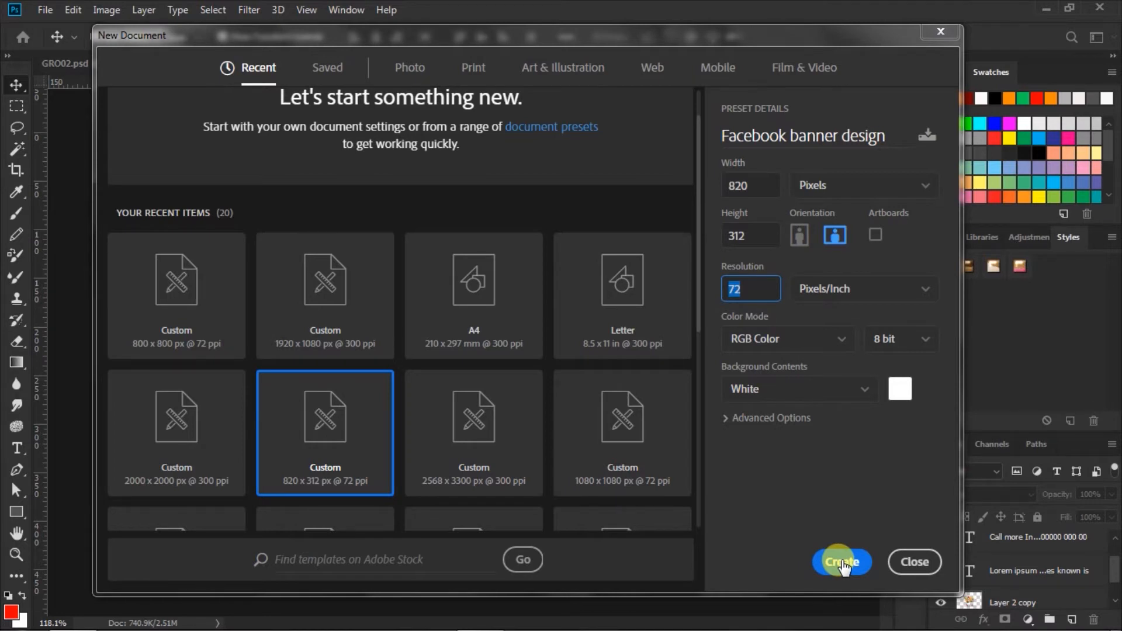
Create the 820 × 312 px, 72 ppi document named Facebook banner design and add a solid color fill layer in 7c0305
click(841, 562)
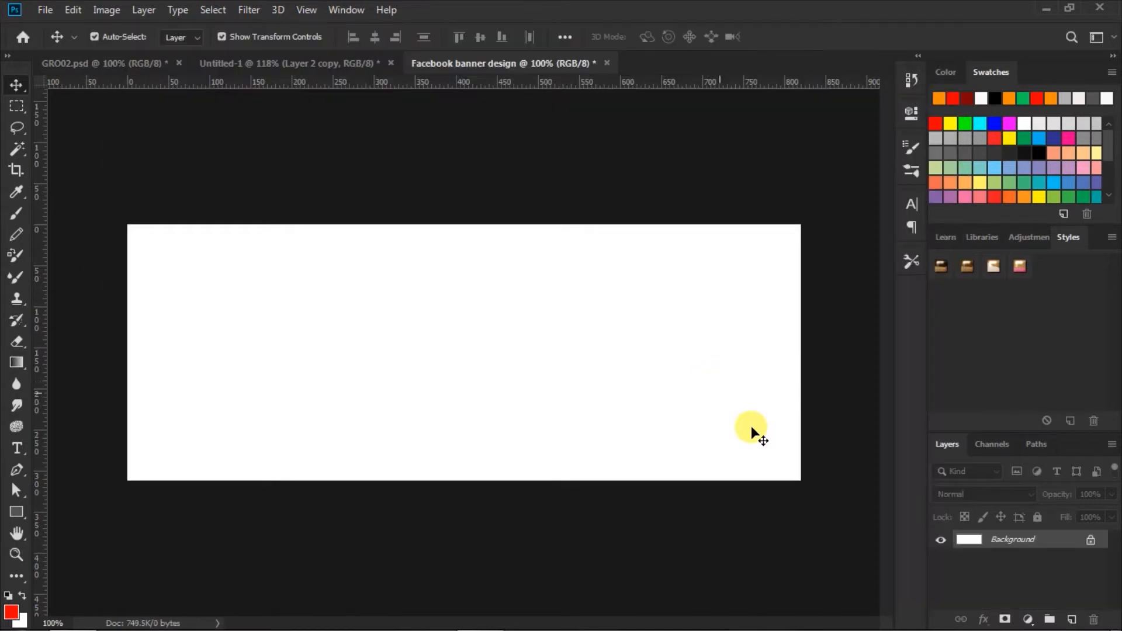
click(1028, 619)
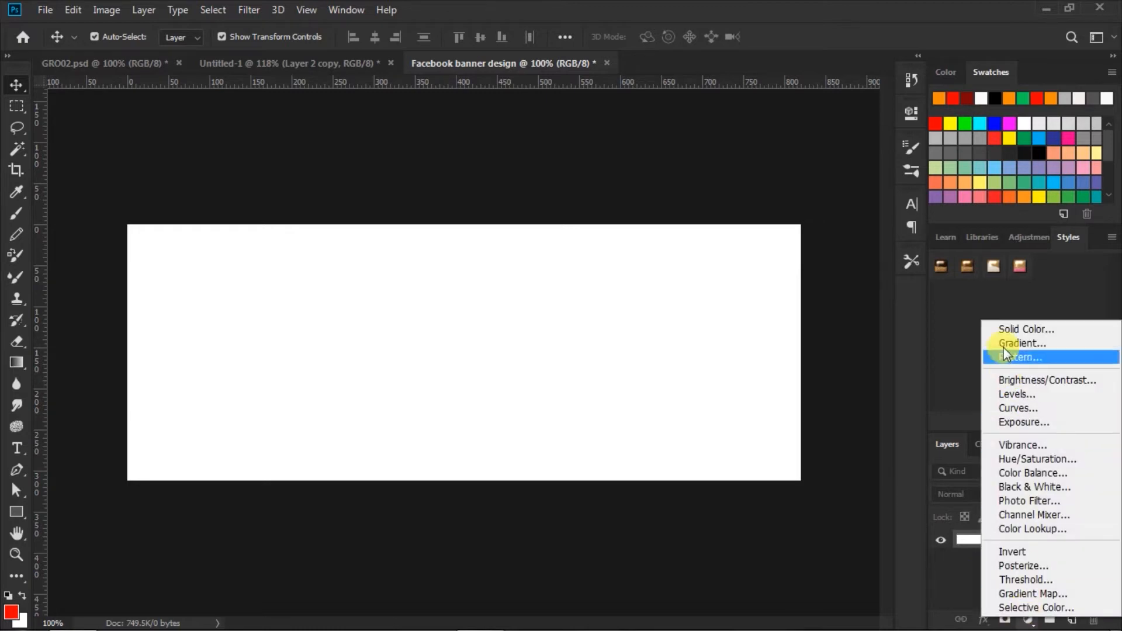
click(1008, 331)
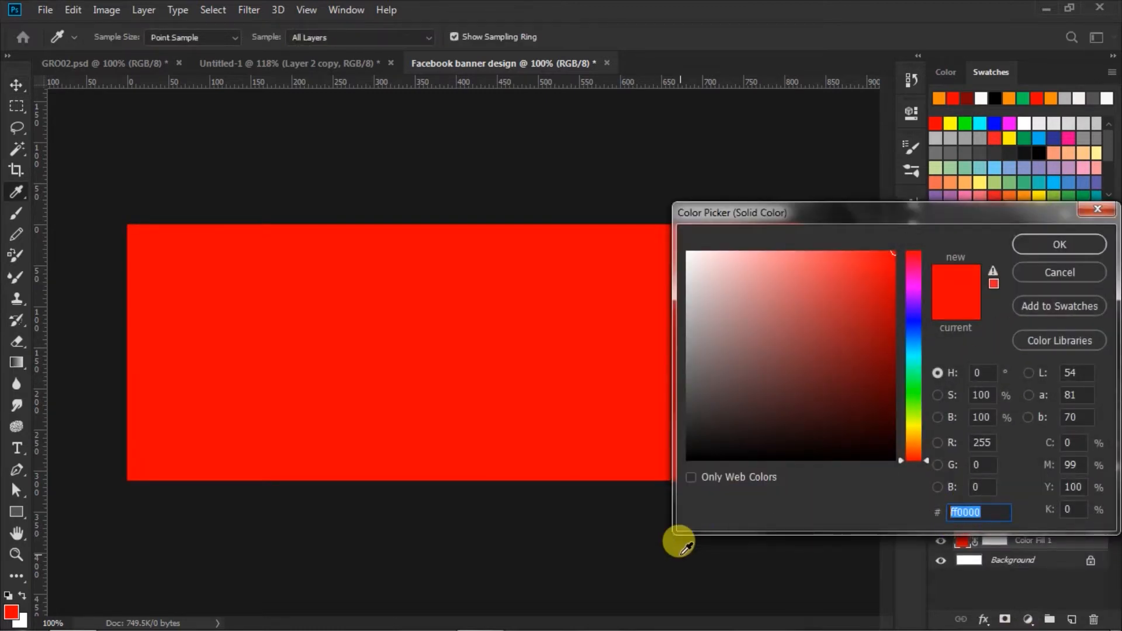
key(BackSpace)
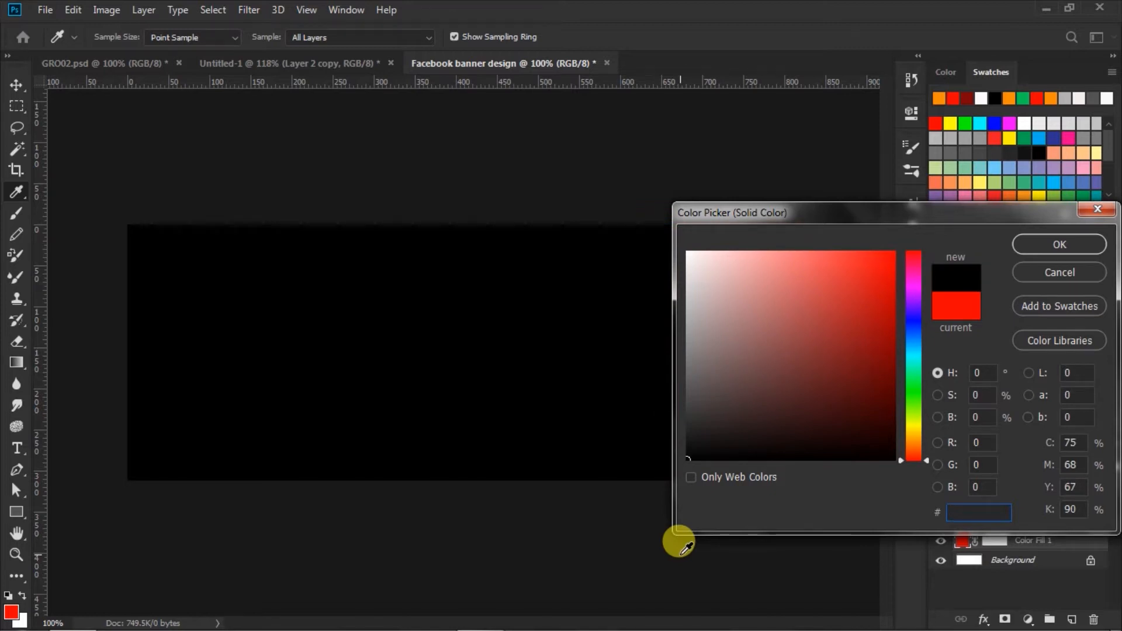
text(7)
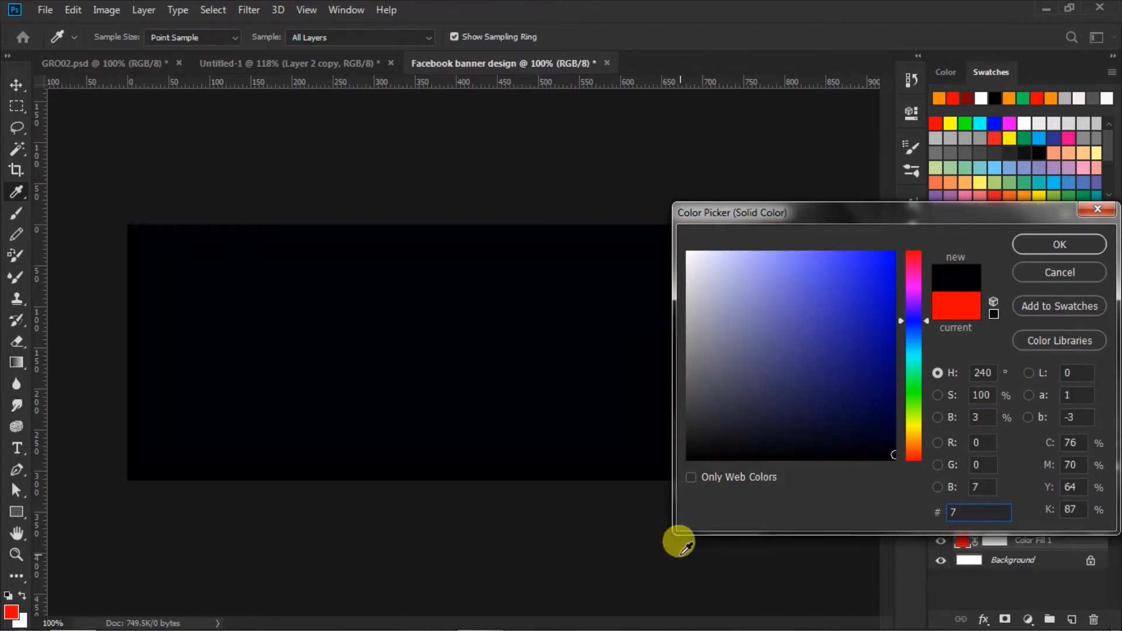
text(c)
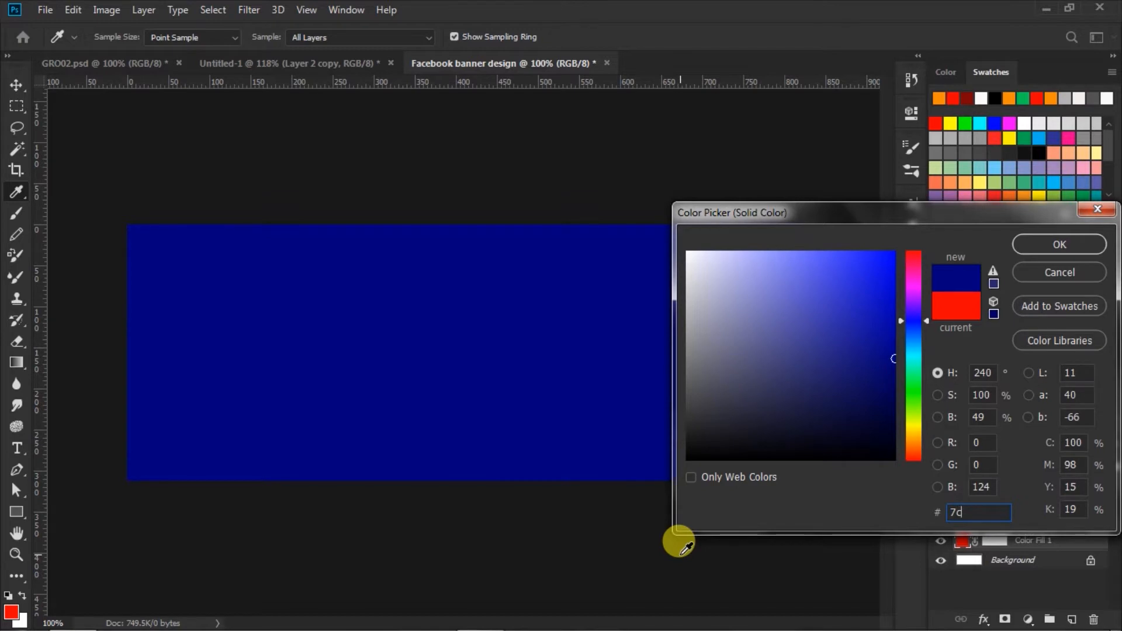
text(0305)
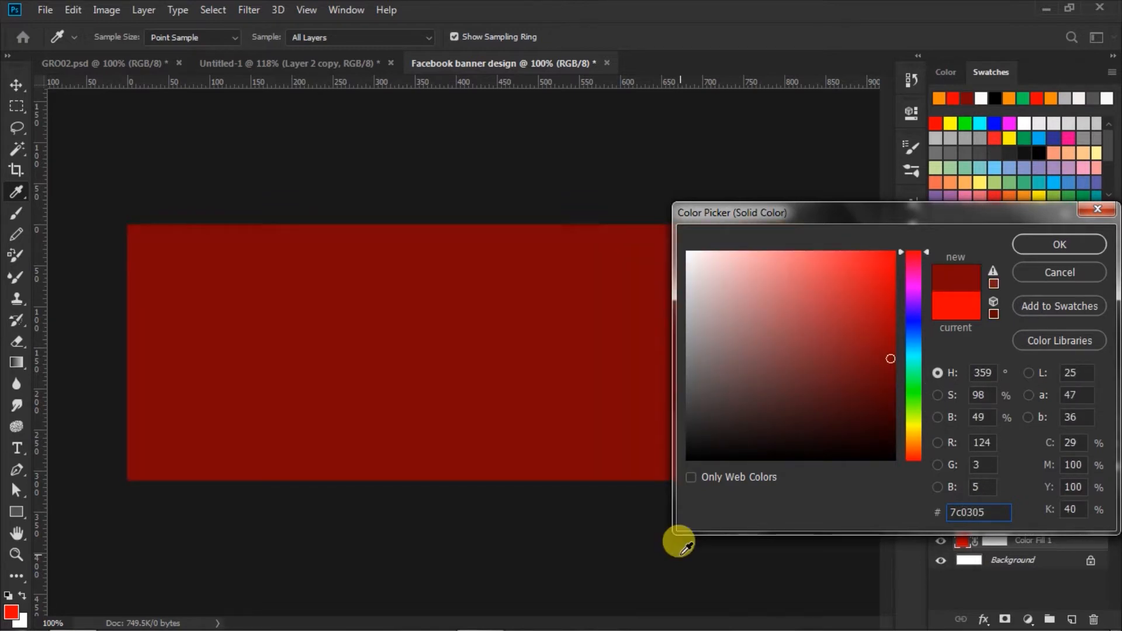
click(1049, 244)
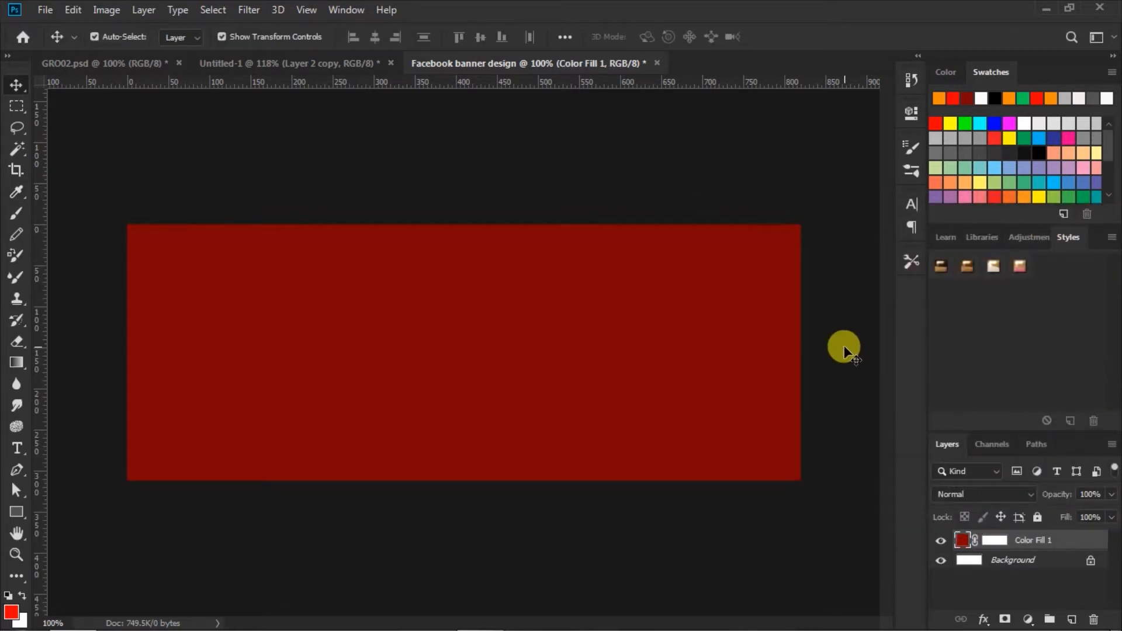
click(844, 351)
Copy the shopping cart from the Untitled-1 document into the right half of the Facebook banner design
click(335, 63)
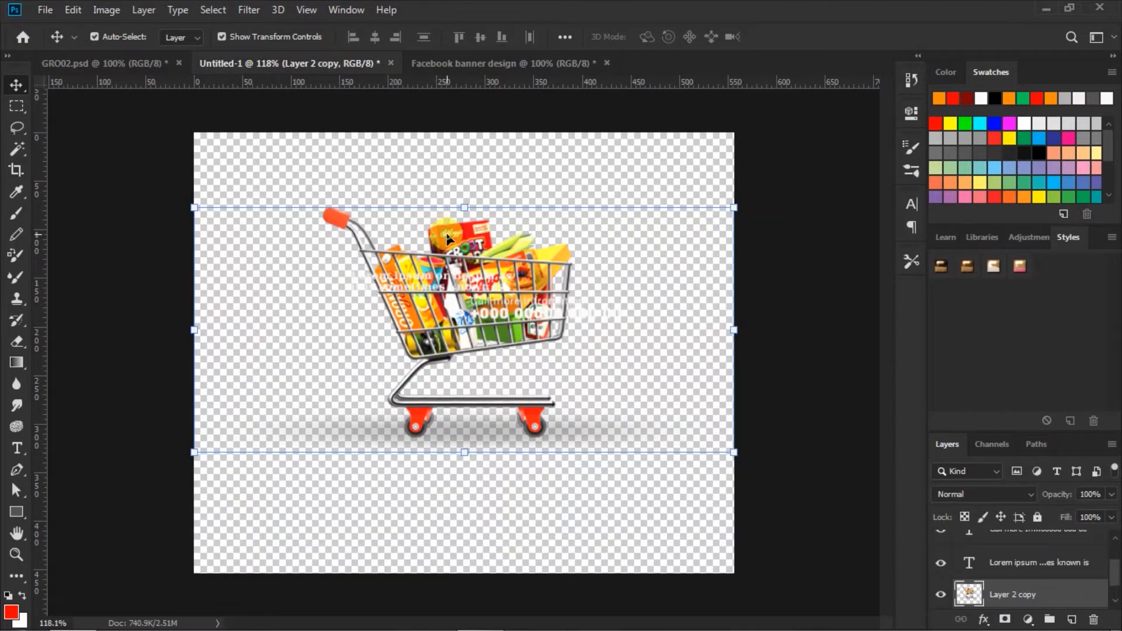
drag(456, 233, 620, 322)
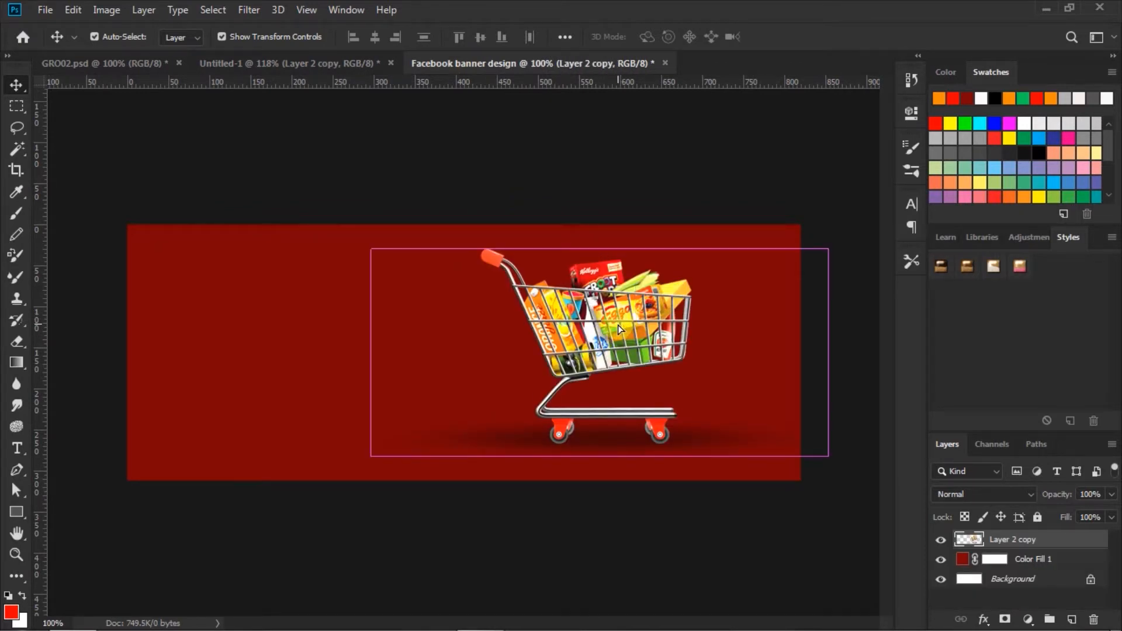
click(741, 198)
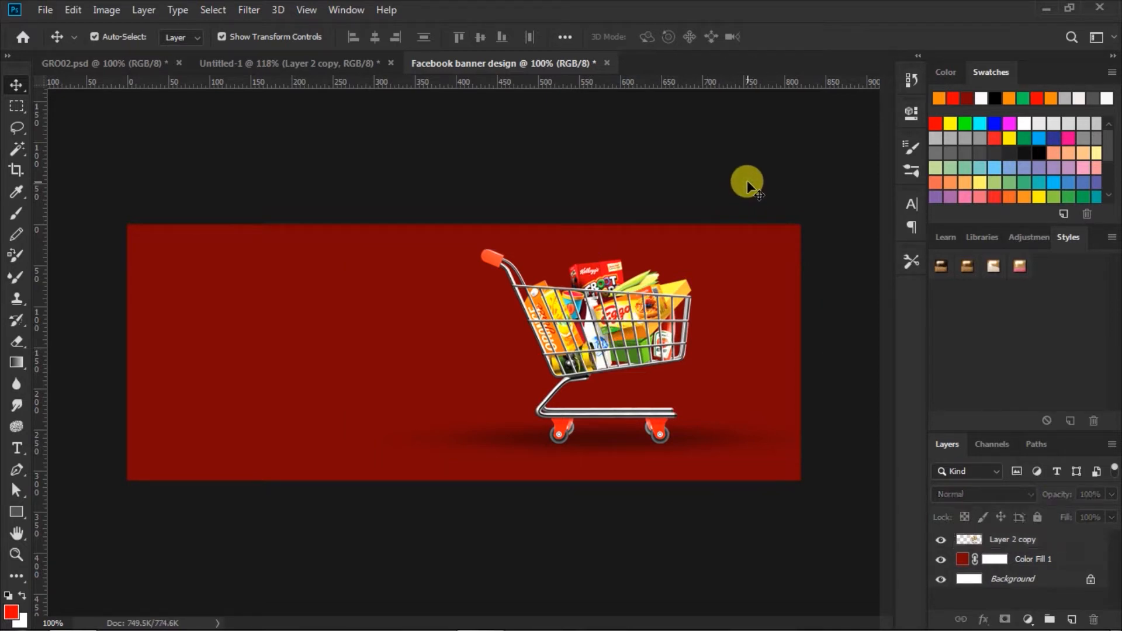
Draw an orange fe8c06 circle about 269 px wide behind the shopping cart, directly above the dark red fill layer
click(961, 560)
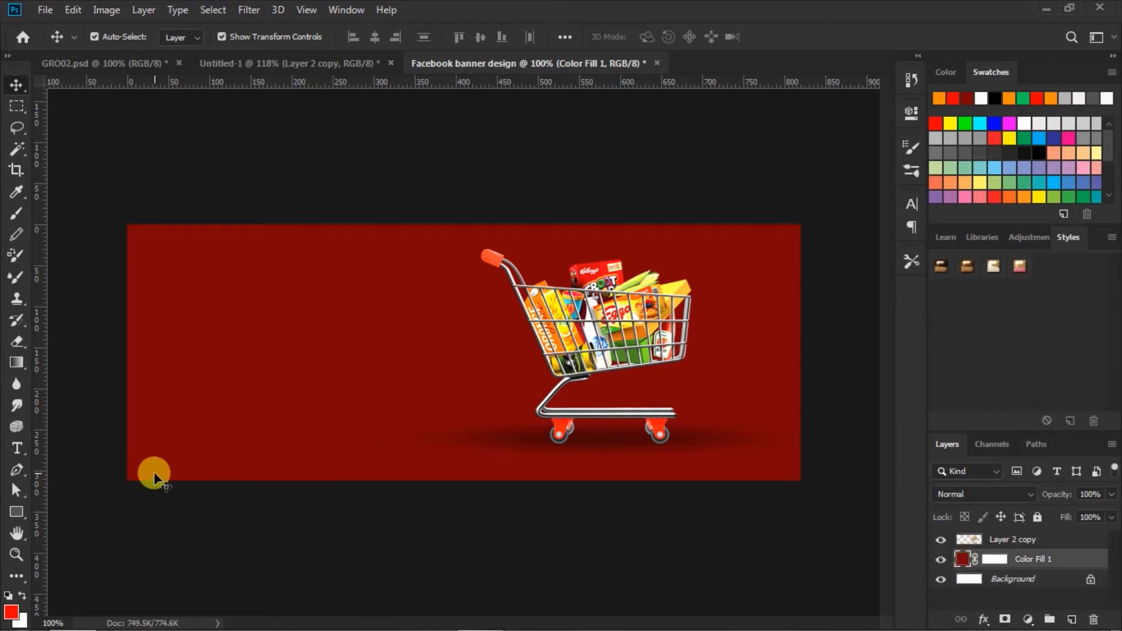
click(16, 511)
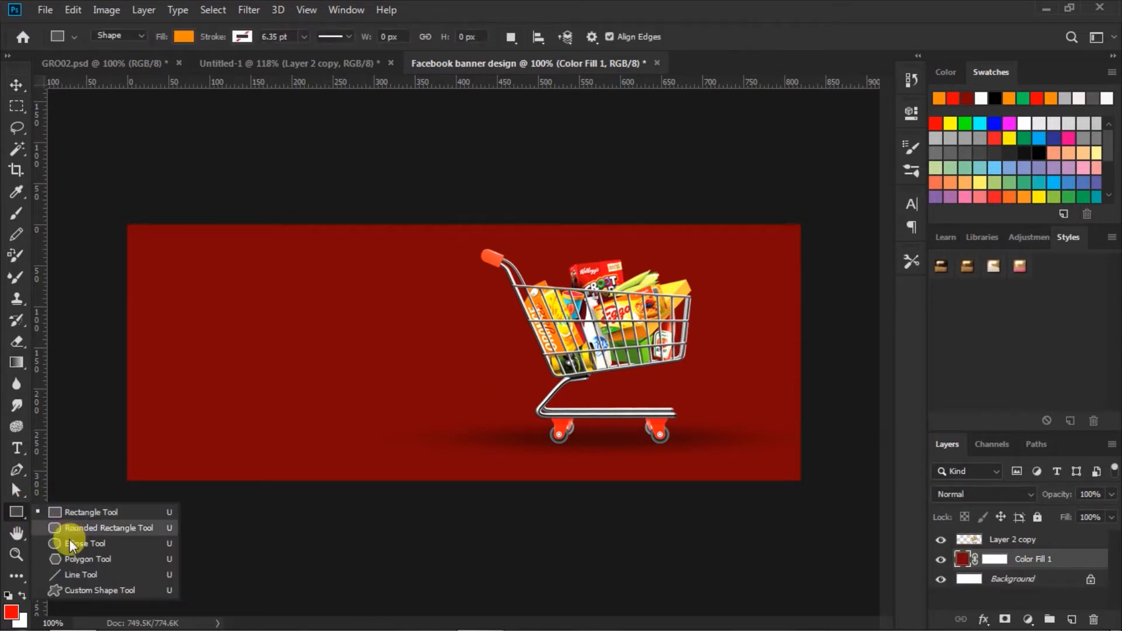
click(69, 544)
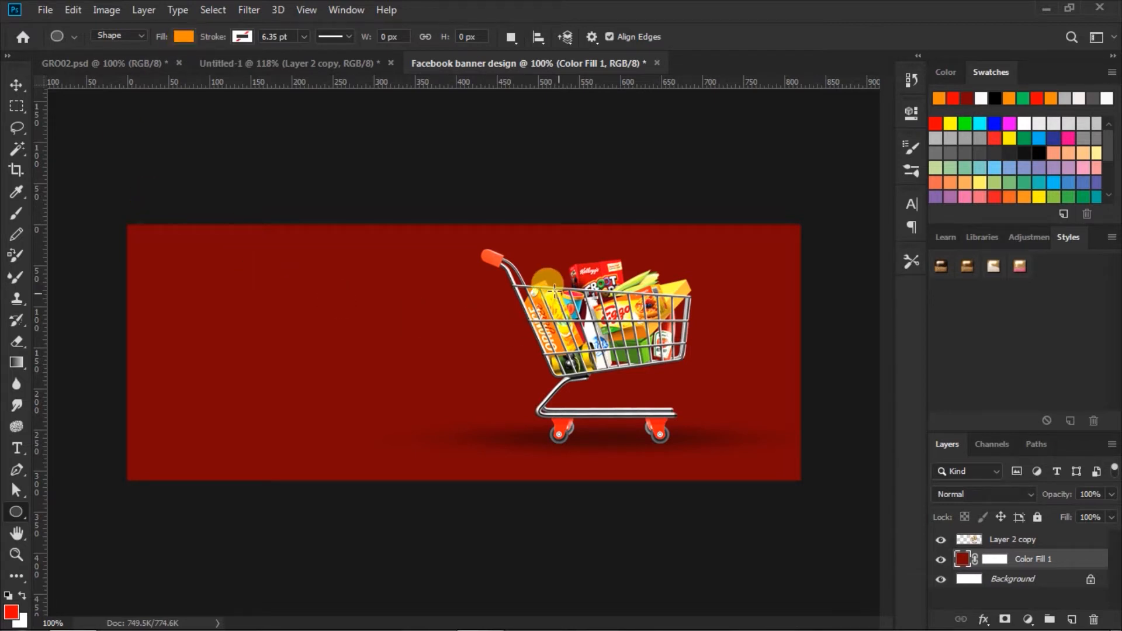
drag(520, 252, 775, 472)
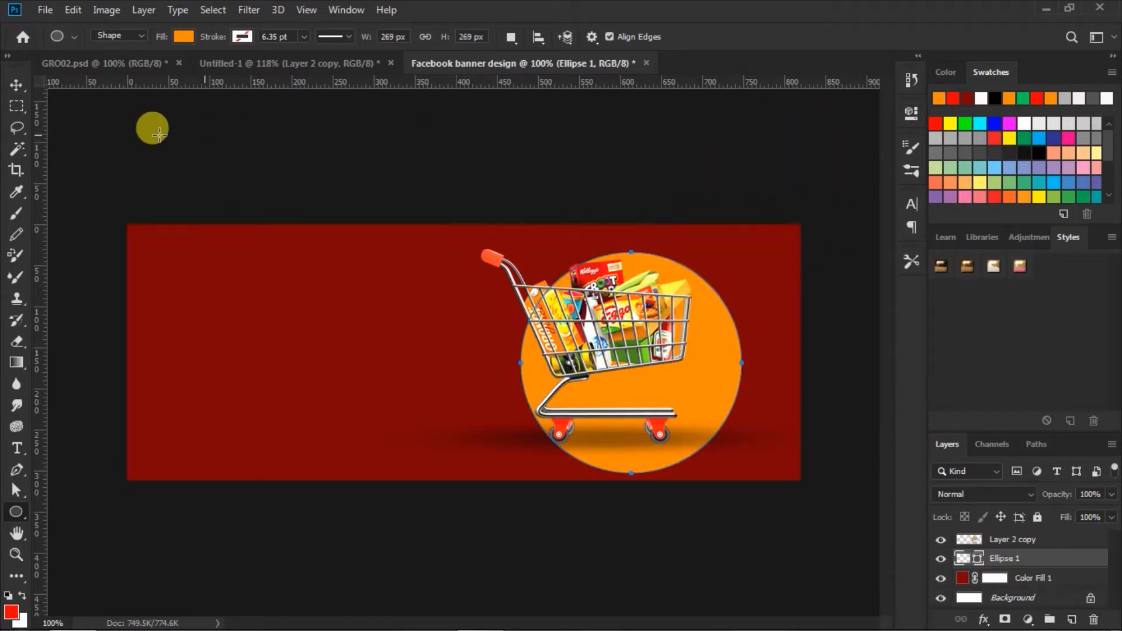
click(15, 87)
double_click(964, 558)
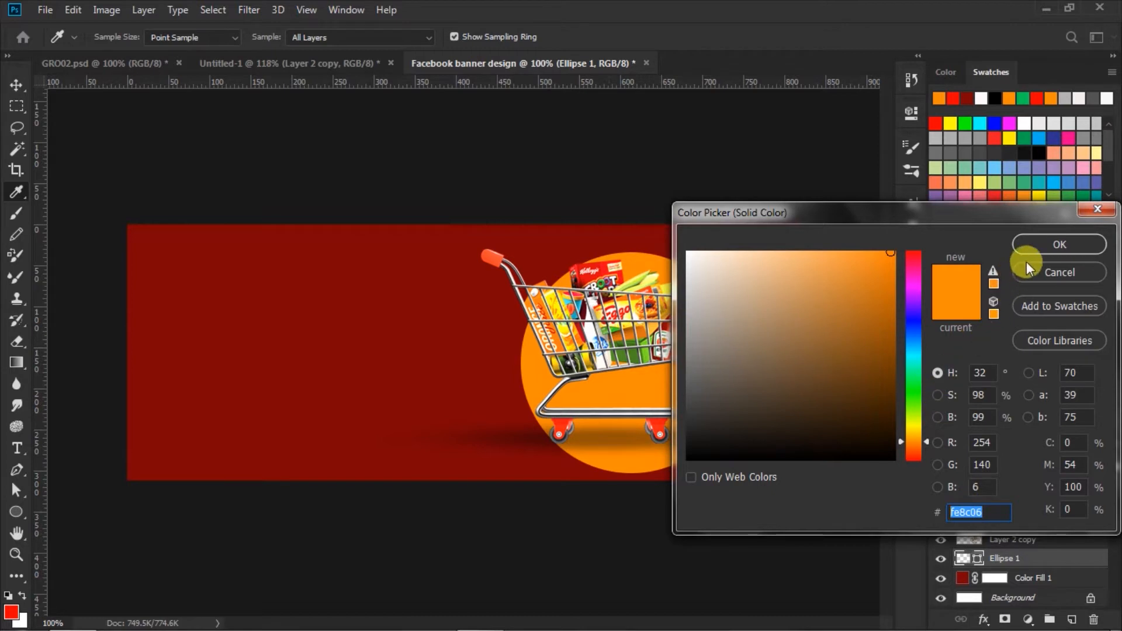
click(1043, 241)
Move the orange circle about 16 px left and up until its top sits just inside the banner's upper edge
mouse_move(716, 312)
mouse_down()
mouse_move(708, 289)
mouse_move(704, 300)
mouse_up()
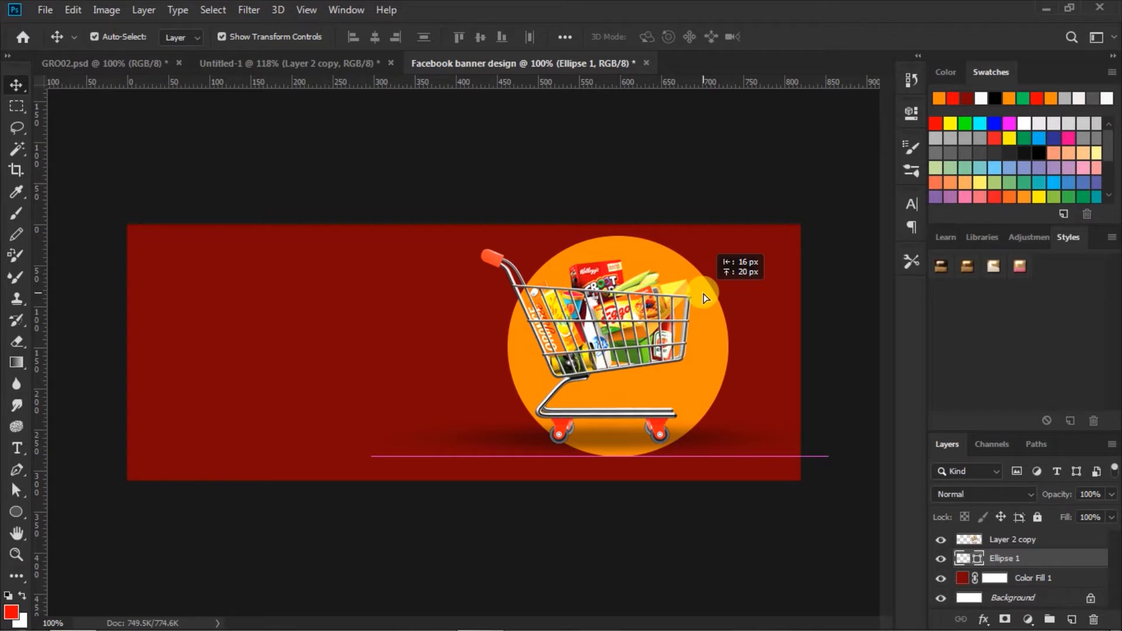
drag(703, 298, 703, 298)
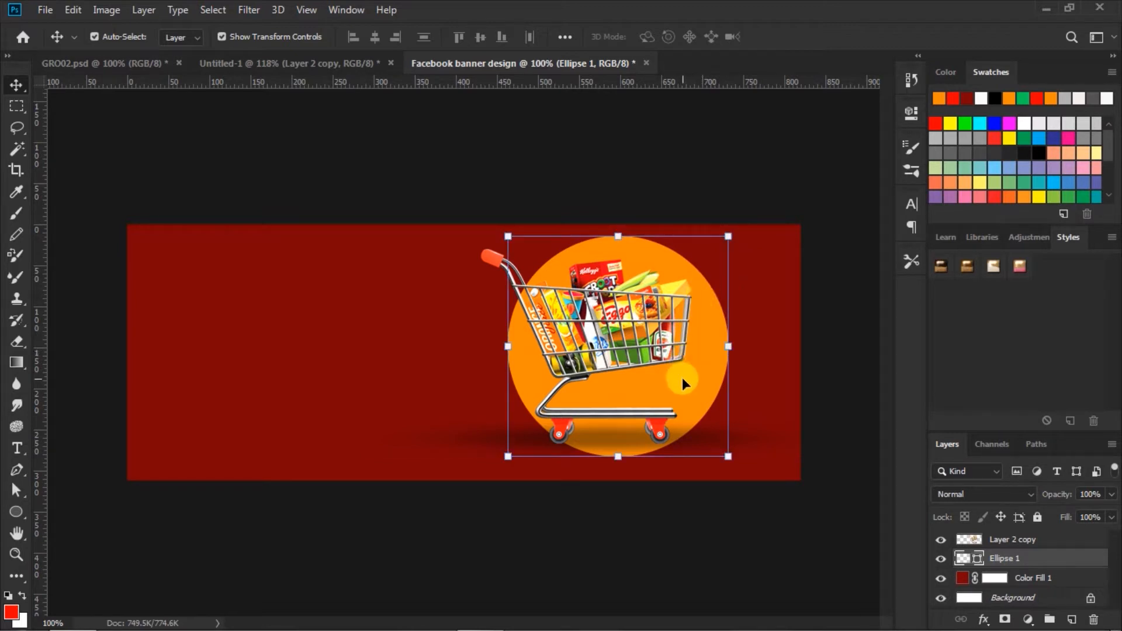
key(Up)
key(Up)
key(Up)
key(Up)
key(Up)
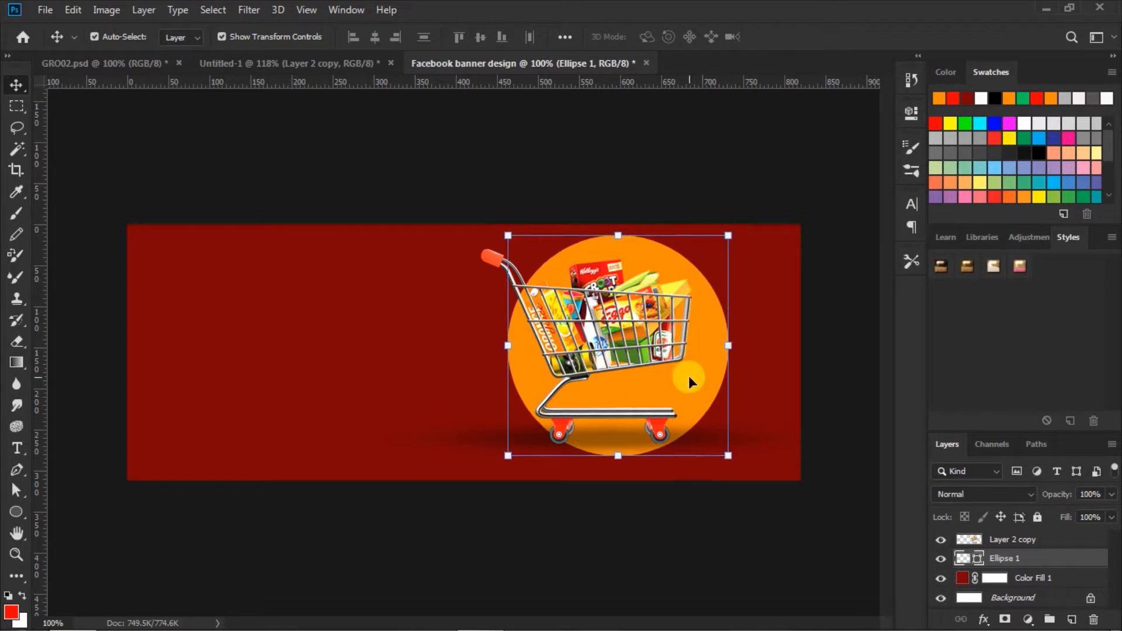
key(Up)
key(Up)
key(Up)
key(Up)
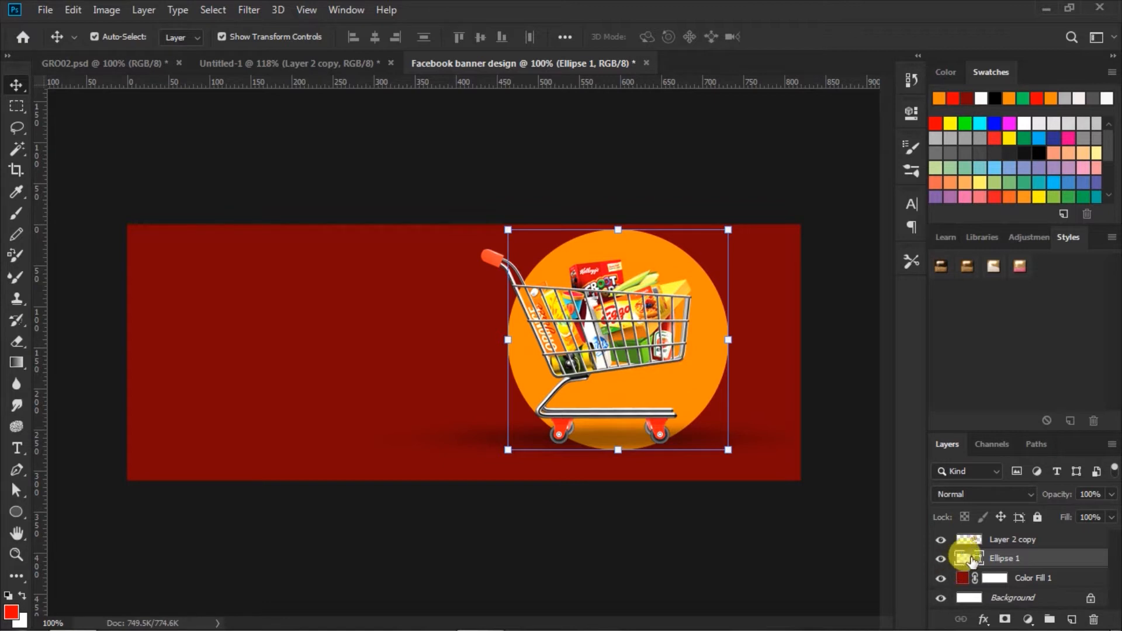
Add a layer mask to the orange circle and fade its lower part out with a vertical black-to-white linear gradient
click(1009, 620)
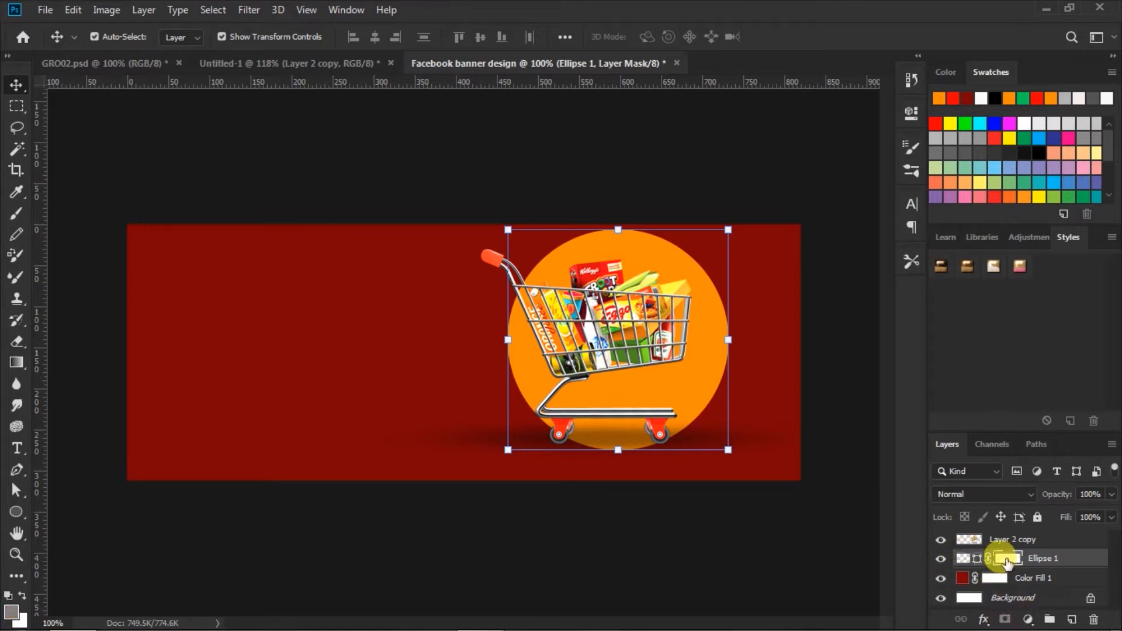
click(16, 362)
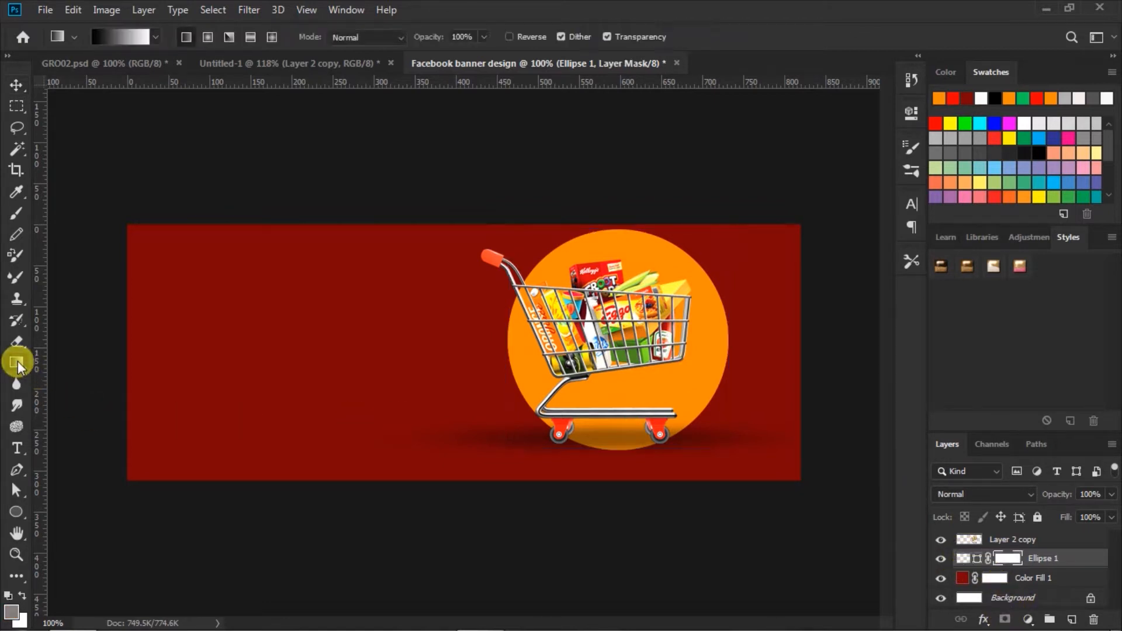
drag(620, 454, 620, 229)
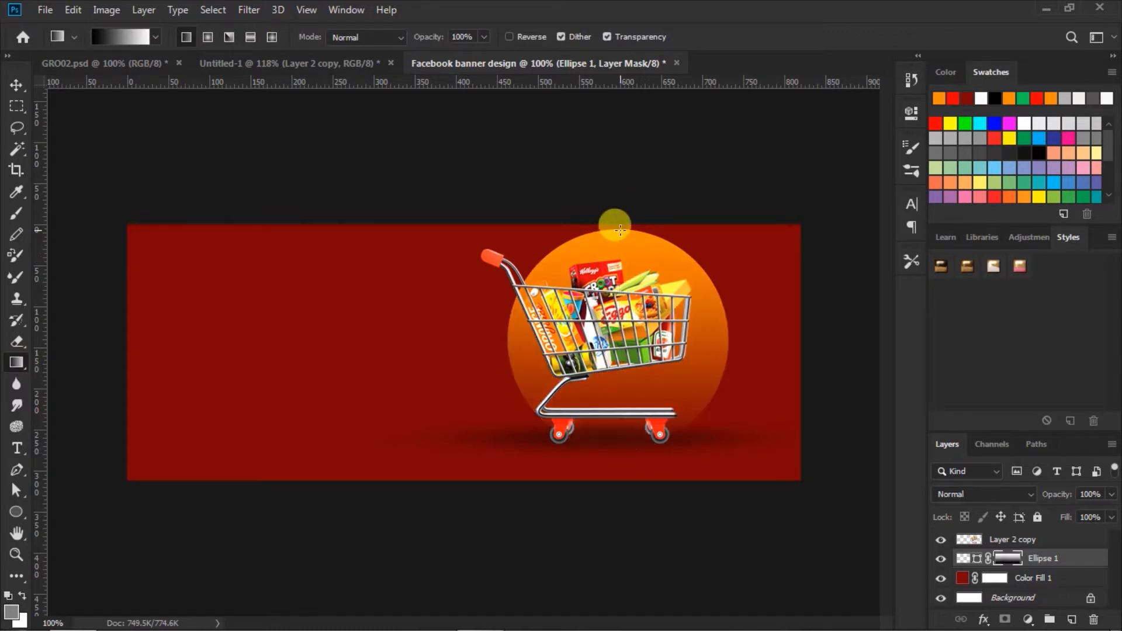
click(16, 85)
click(697, 144)
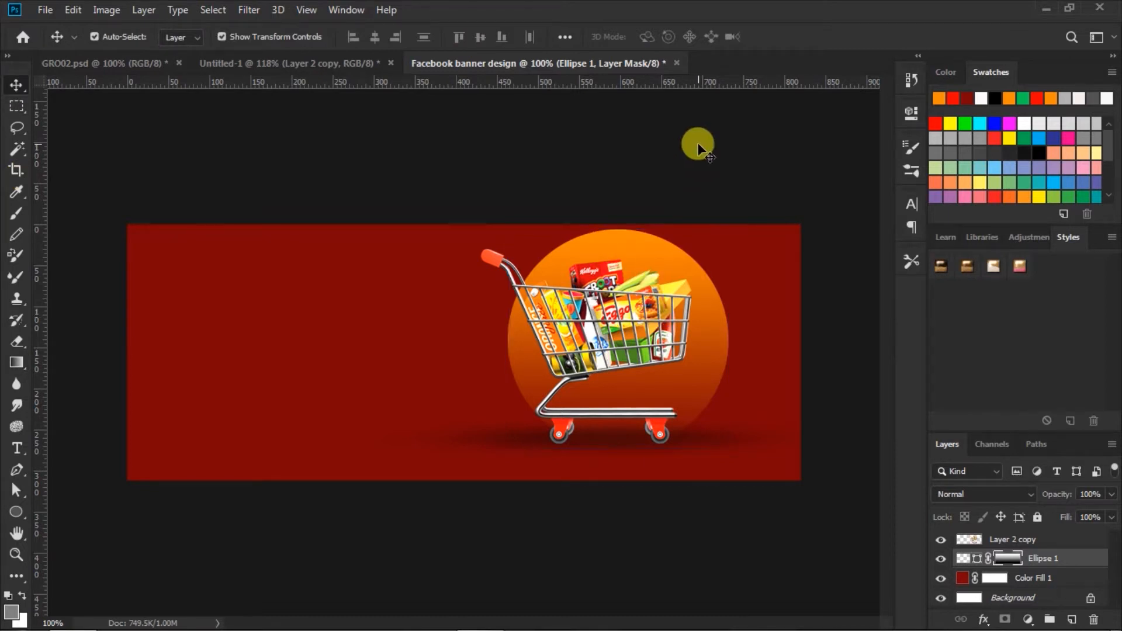
Nudge the shopping cart slightly right to center it better over the orange circle
click(708, 156)
key(Right)
key(Right)
key(Right)
key(Right)
key(Right)
key(Right)
key(Right)
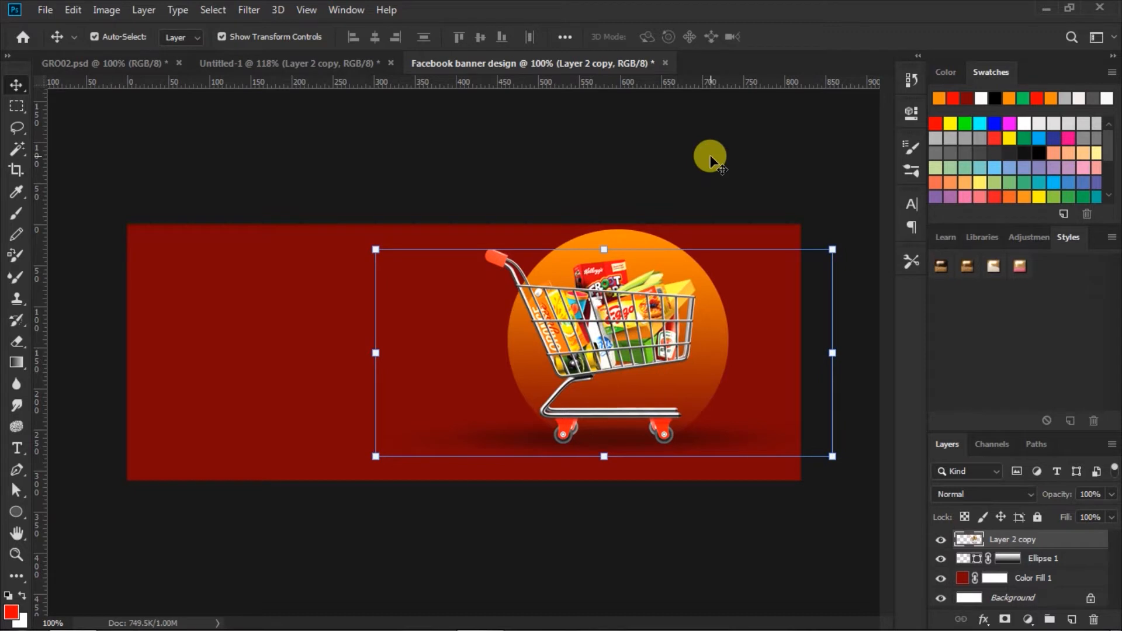
key(Right)
key(Right)
key(Right)
key(Right)
click(710, 157)
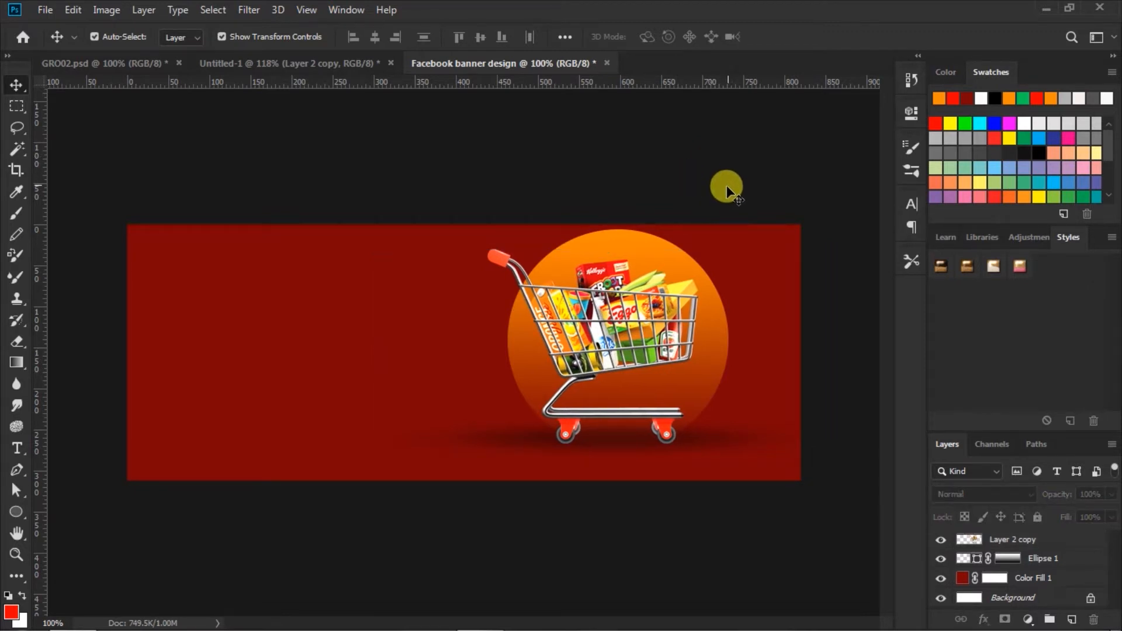
Select the cart and circle layers together and nudge both down by about 3 px
click(672, 251)
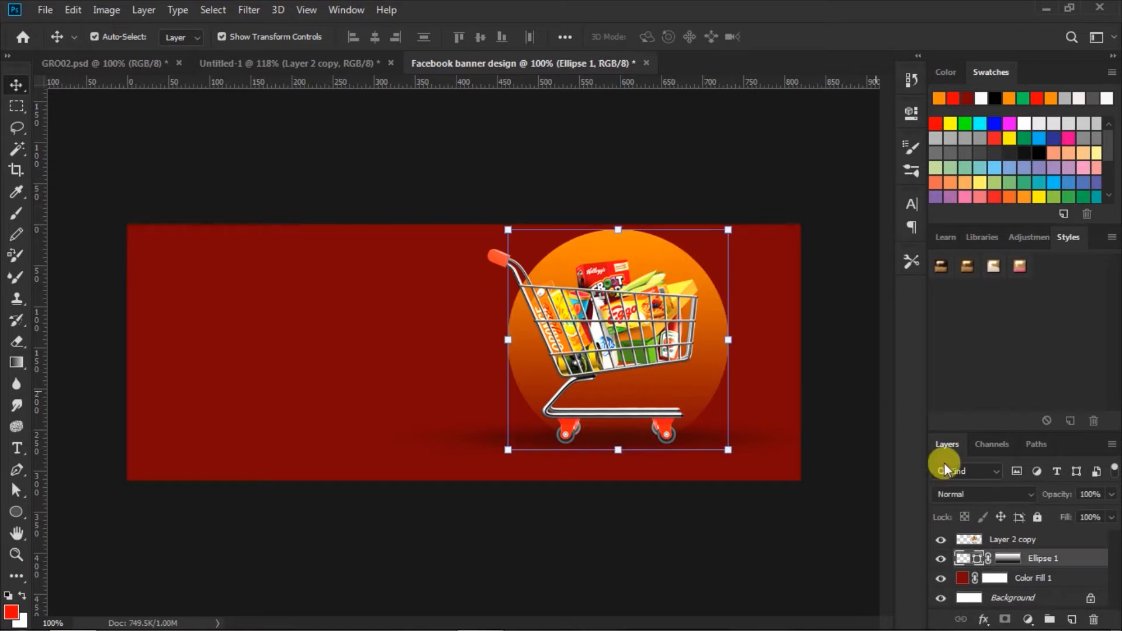
shift+click(977, 544)
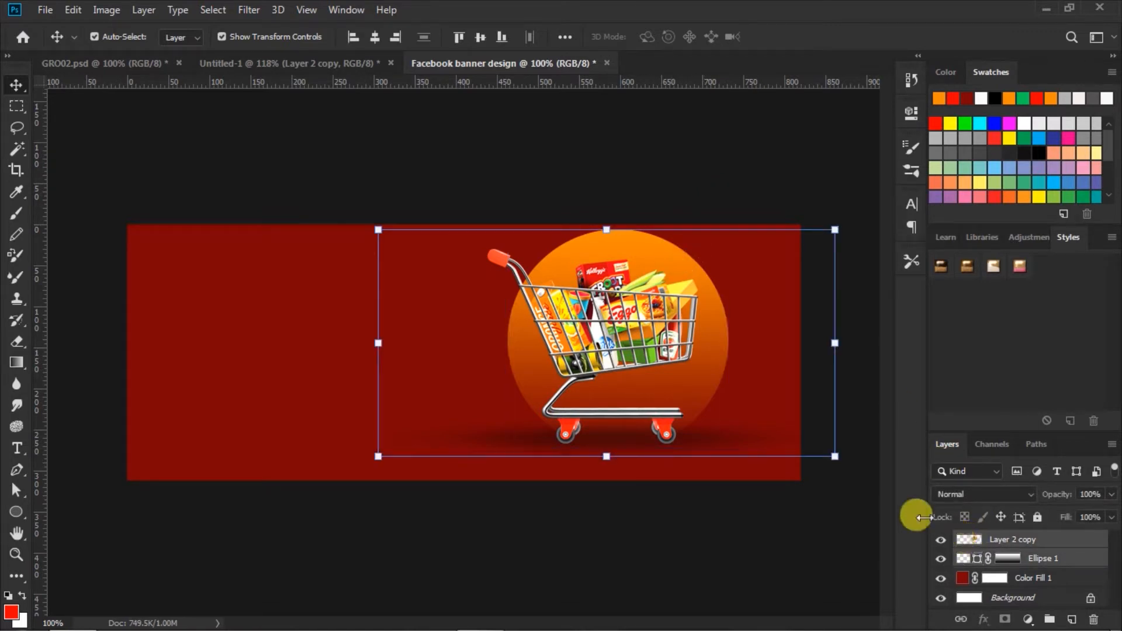
key(Down)
key(Down)
key(Down)
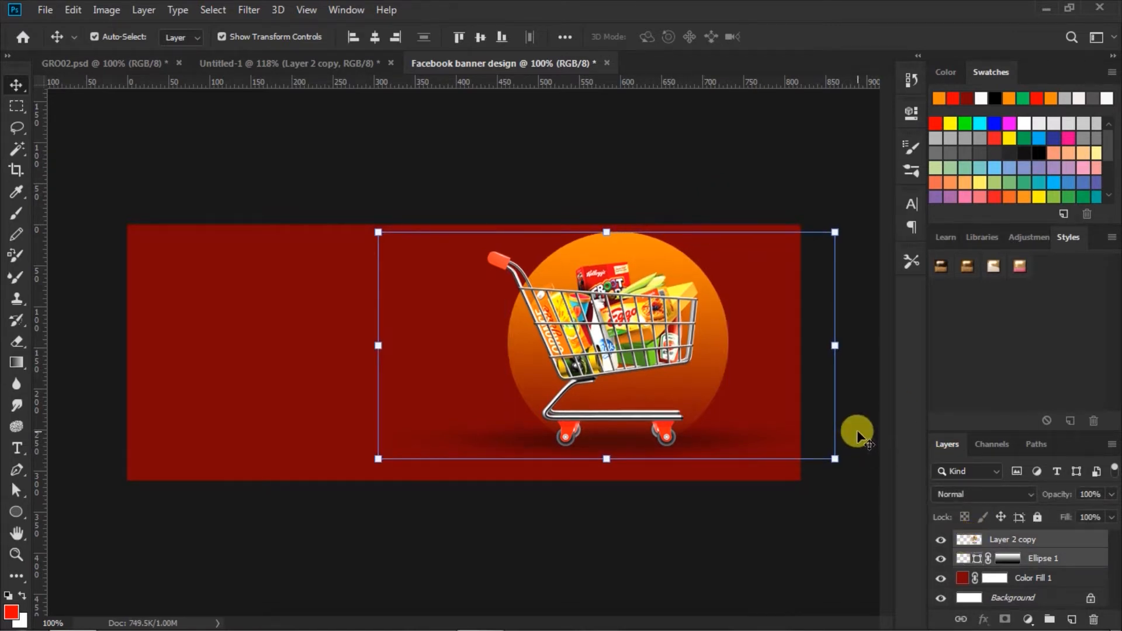
click(653, 127)
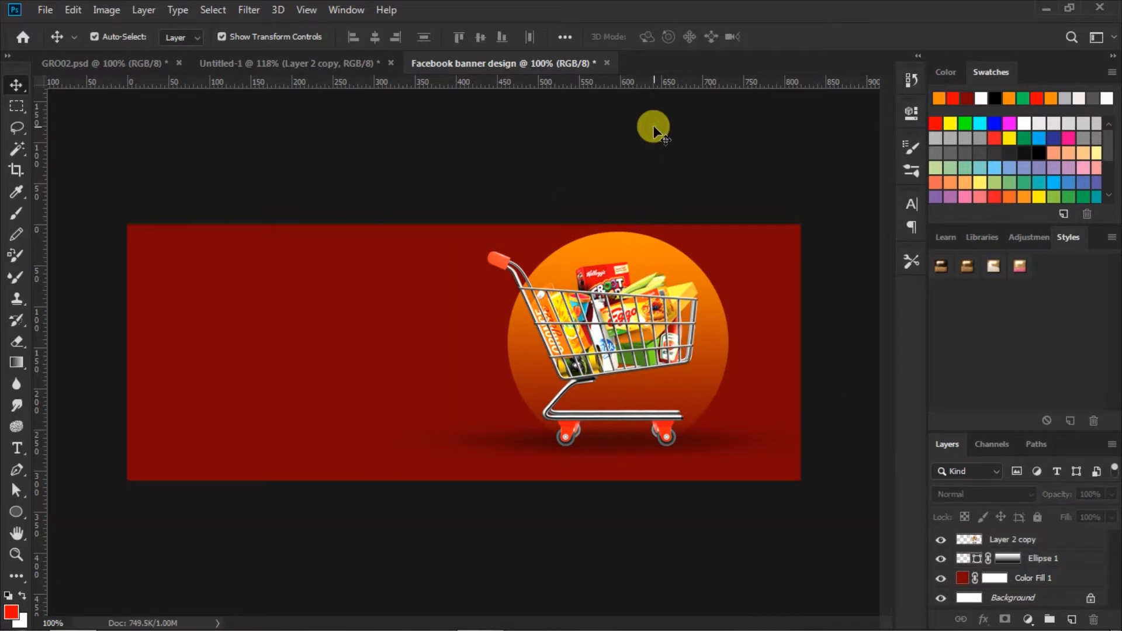
Draw an orange circle about 340 px wide above the dark red fill and move it partly off the banner's upper-left corner
click(371, 349)
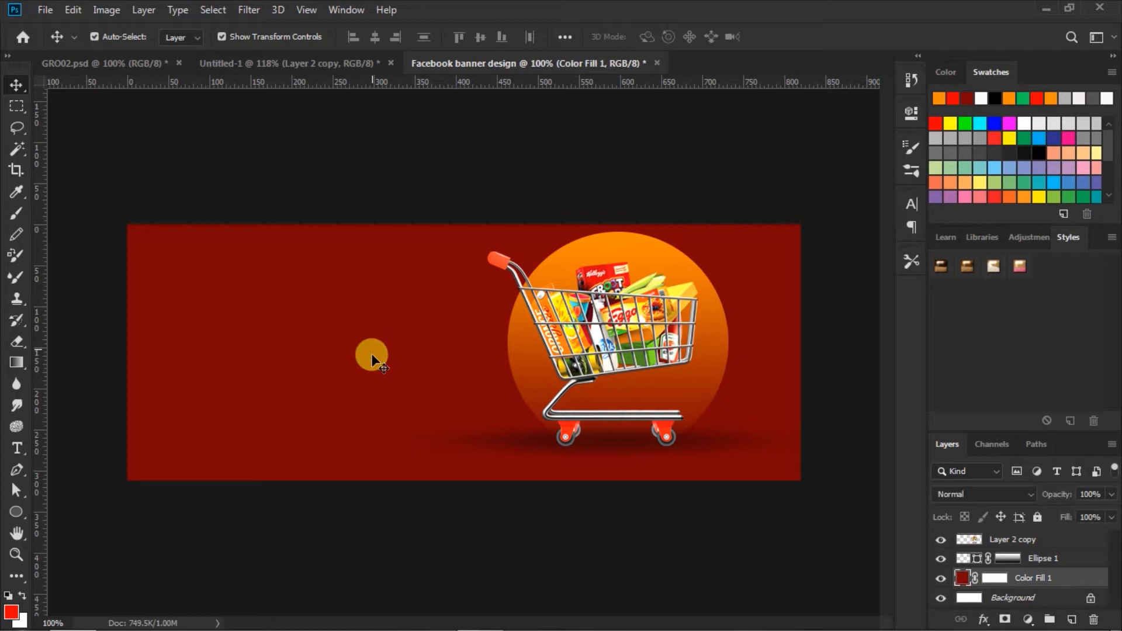
click(16, 513)
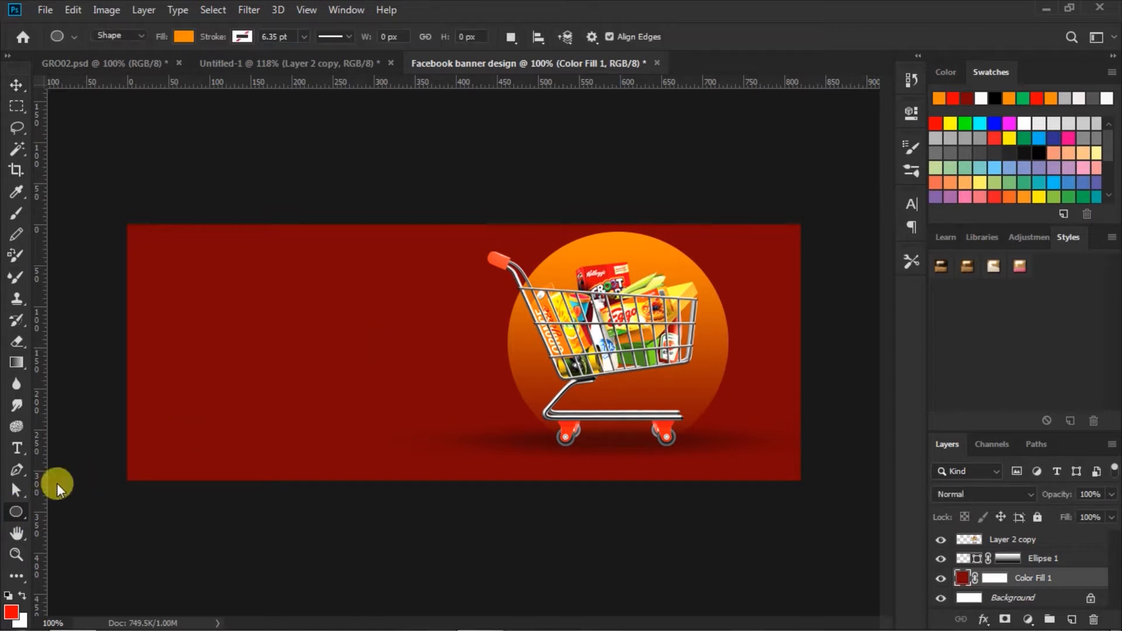
drag(126, 201, 572, 480)
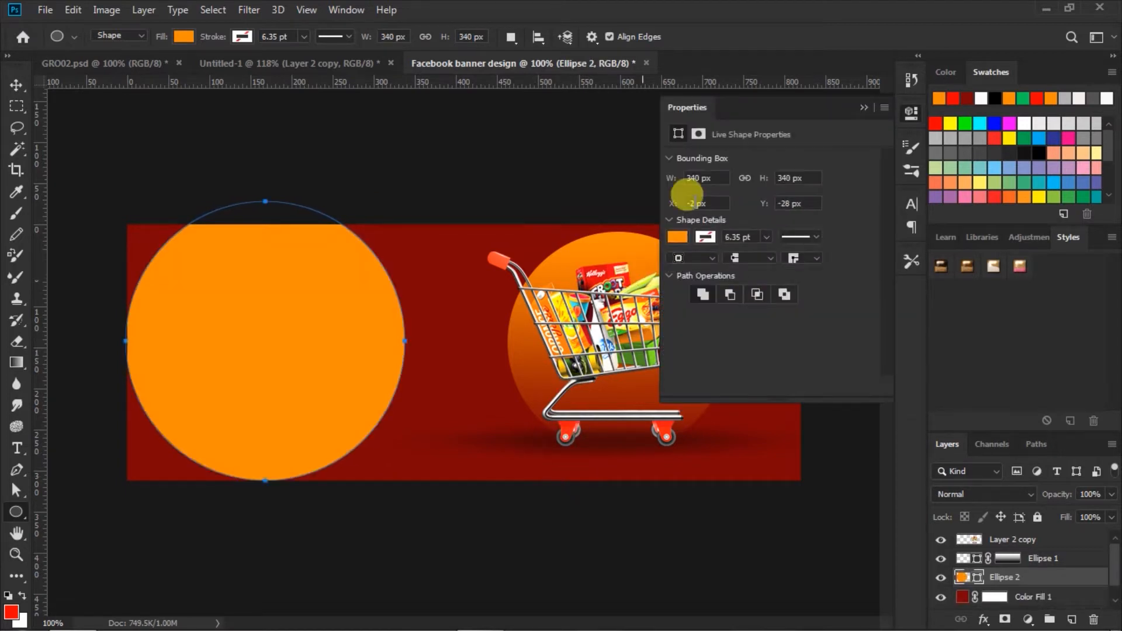
click(864, 109)
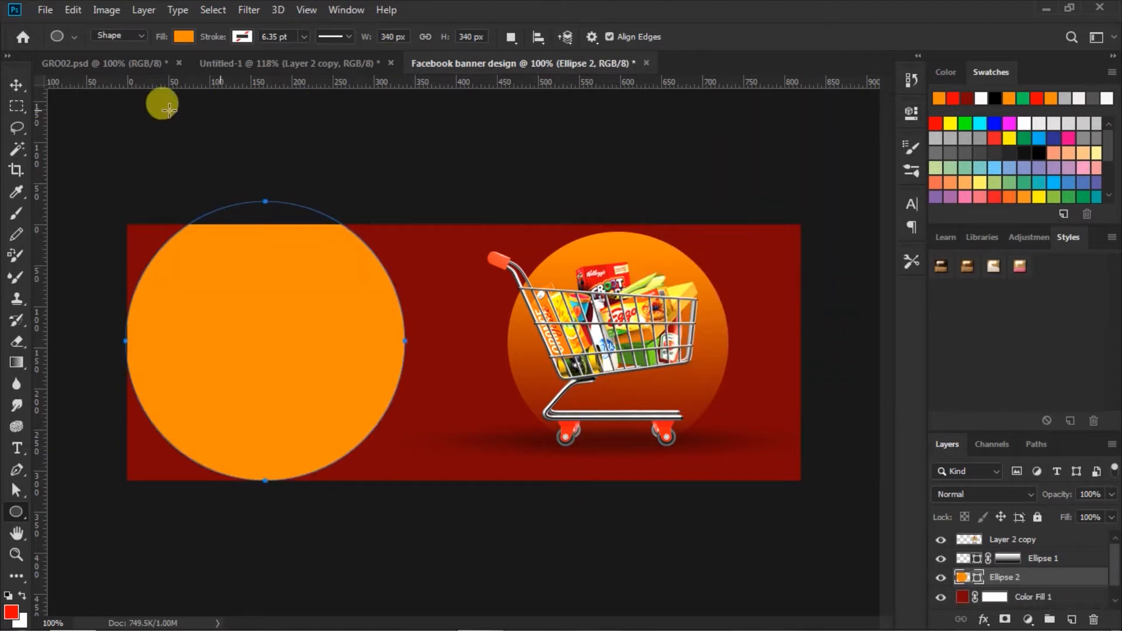
click(16, 86)
drag(305, 357, 229, 292)
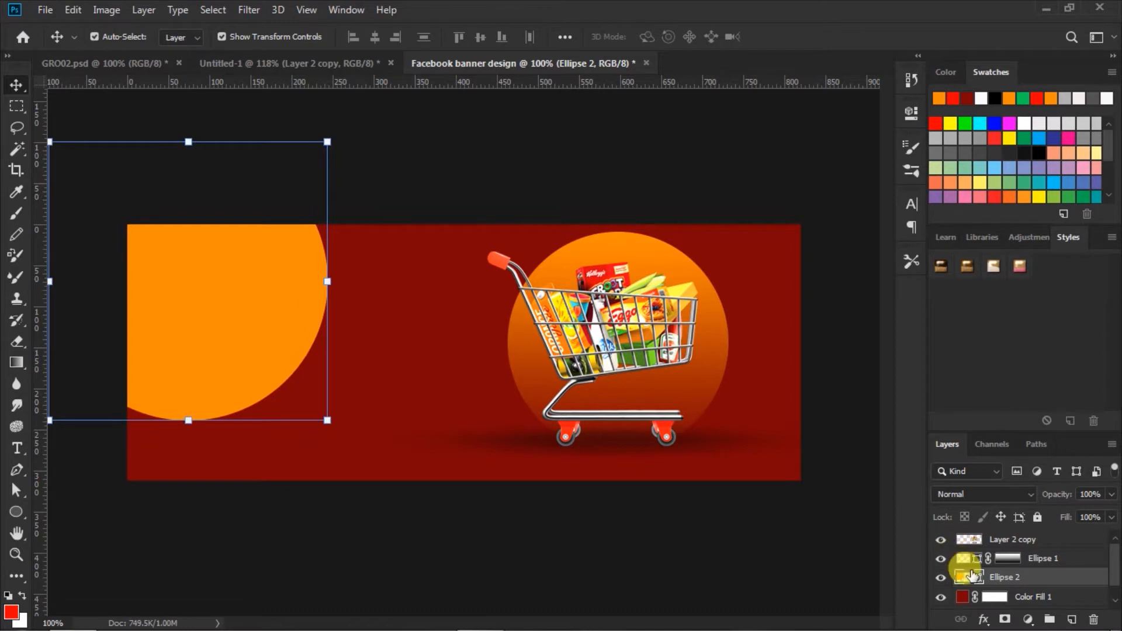
Add a layer mask to the corner circle and fade it toward its lower right with a diagonal black-to-white linear gradient
click(1005, 618)
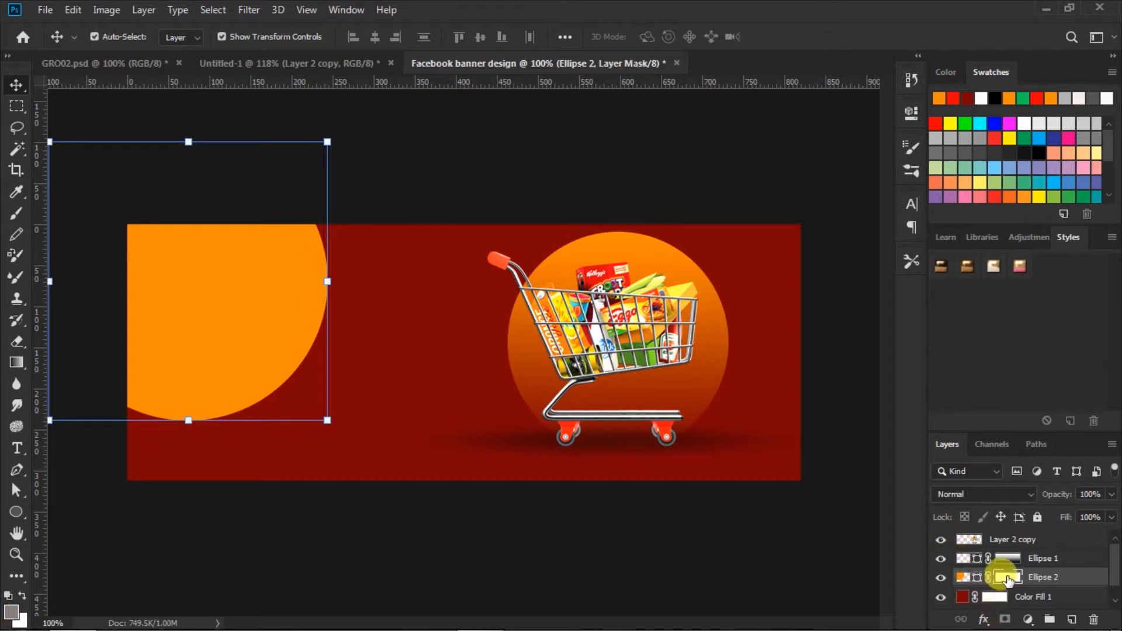
click(18, 361)
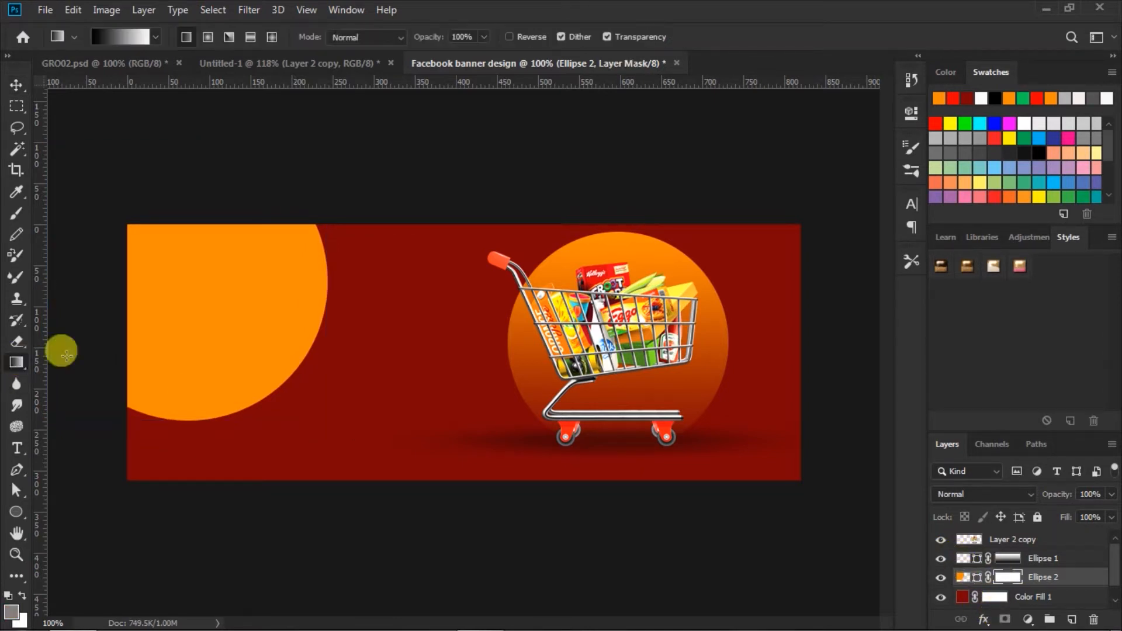
drag(342, 382, 75, 187)
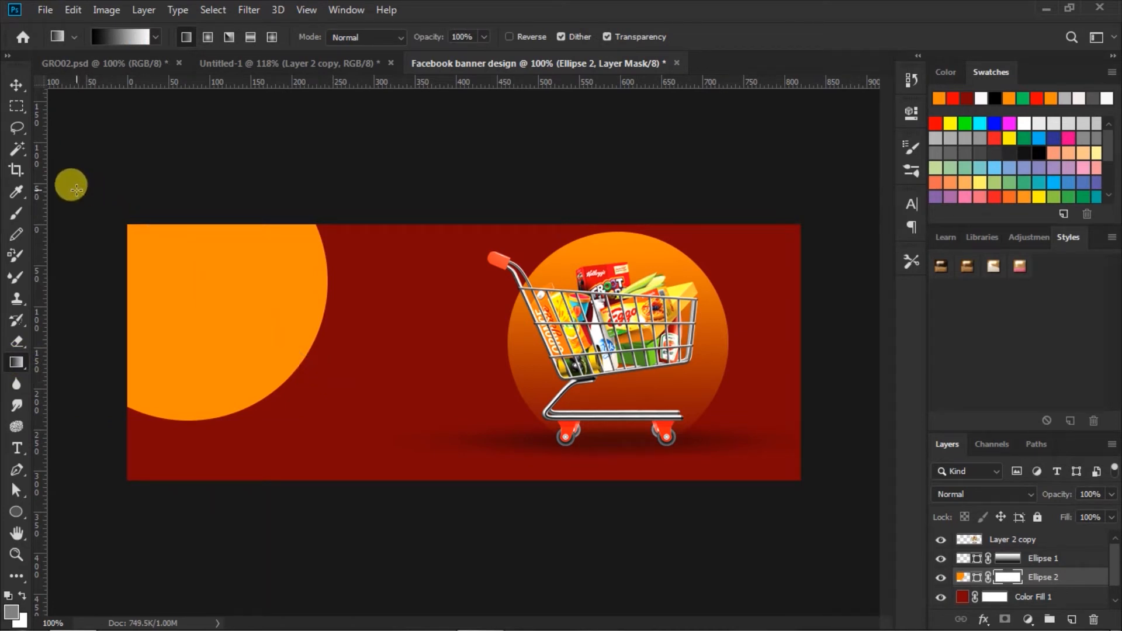
click(18, 85)
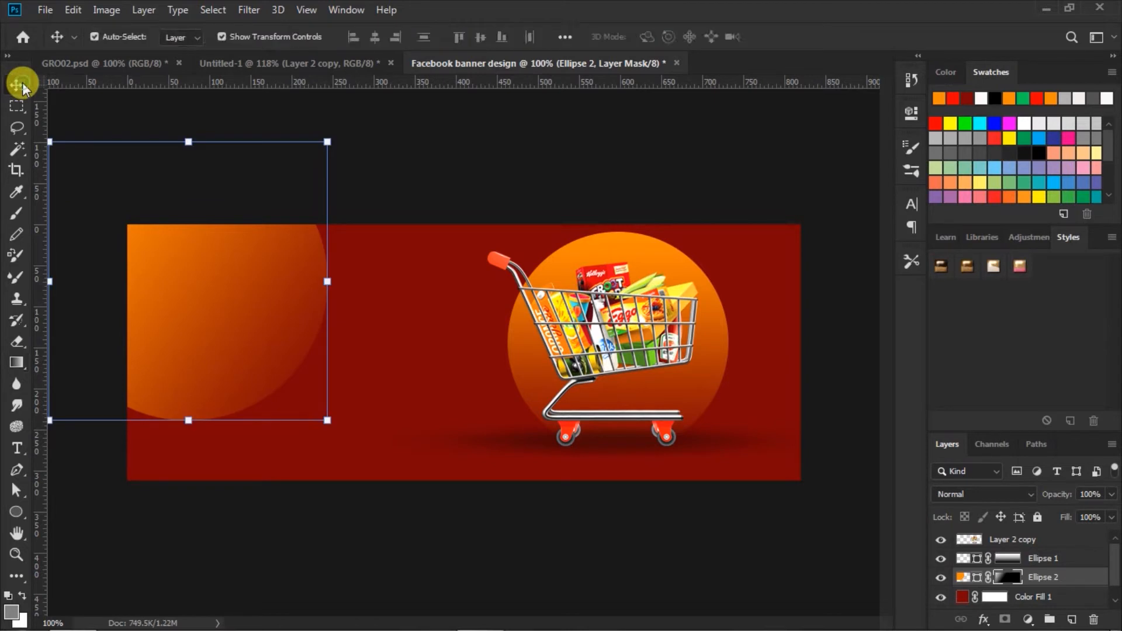
click(576, 172)
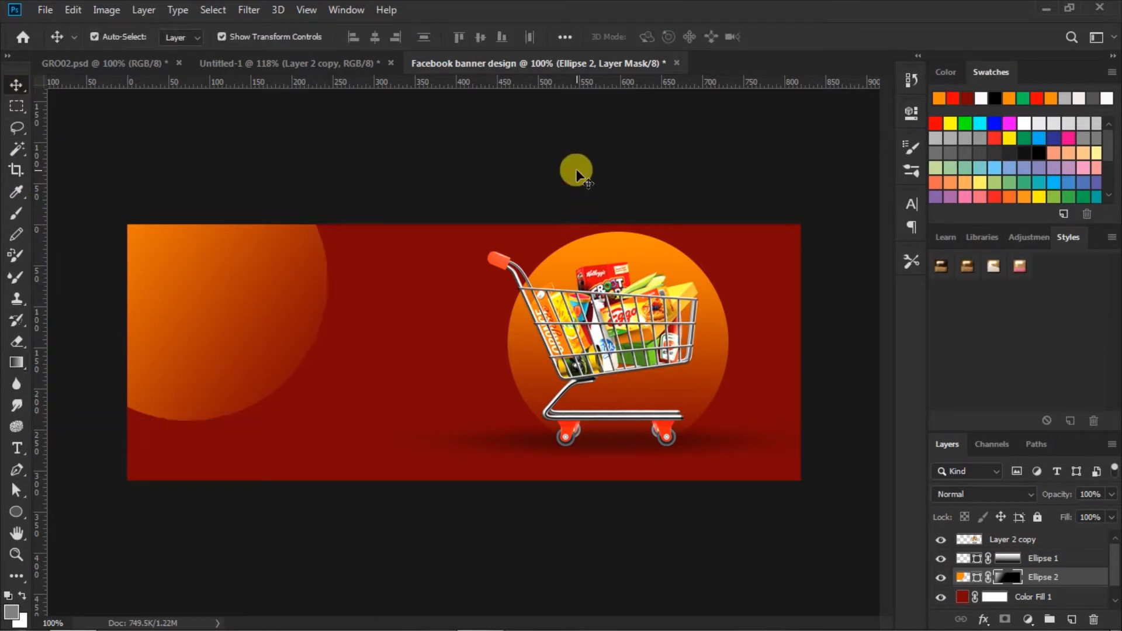
Add a blank layer directly above the dark red color fill and set the foreground color to ff0000
click(963, 596)
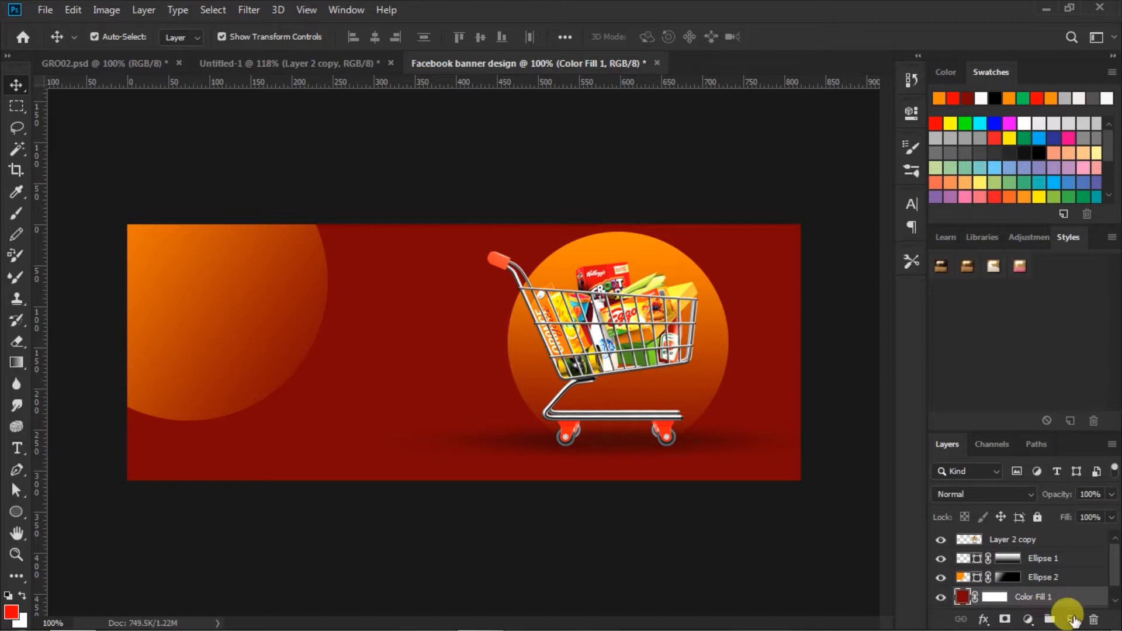
click(1073, 619)
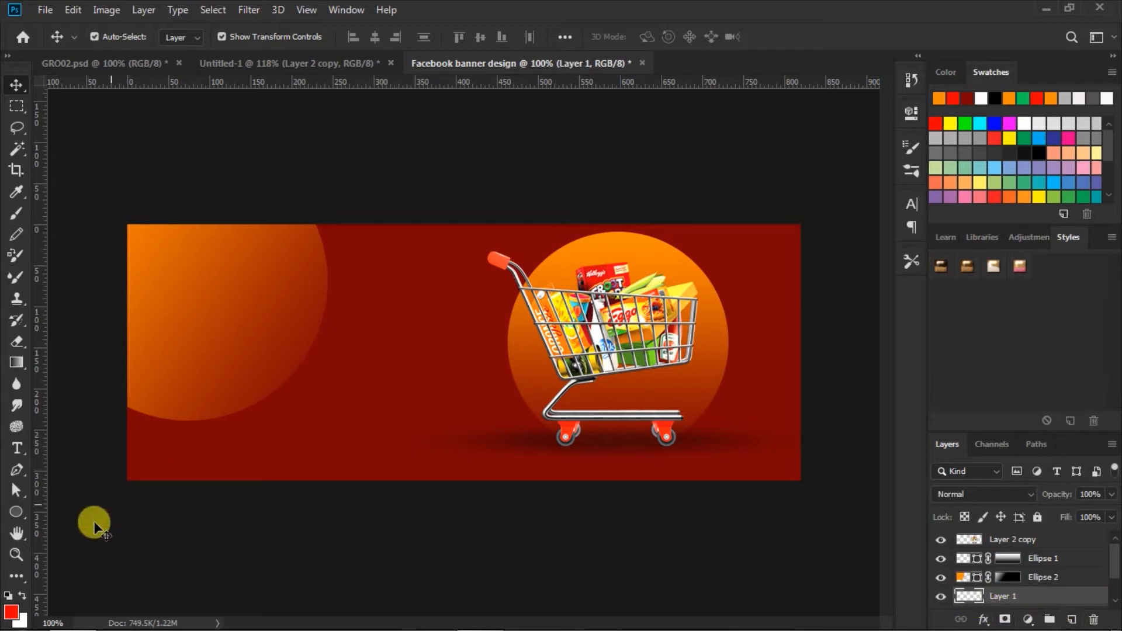
click(11, 610)
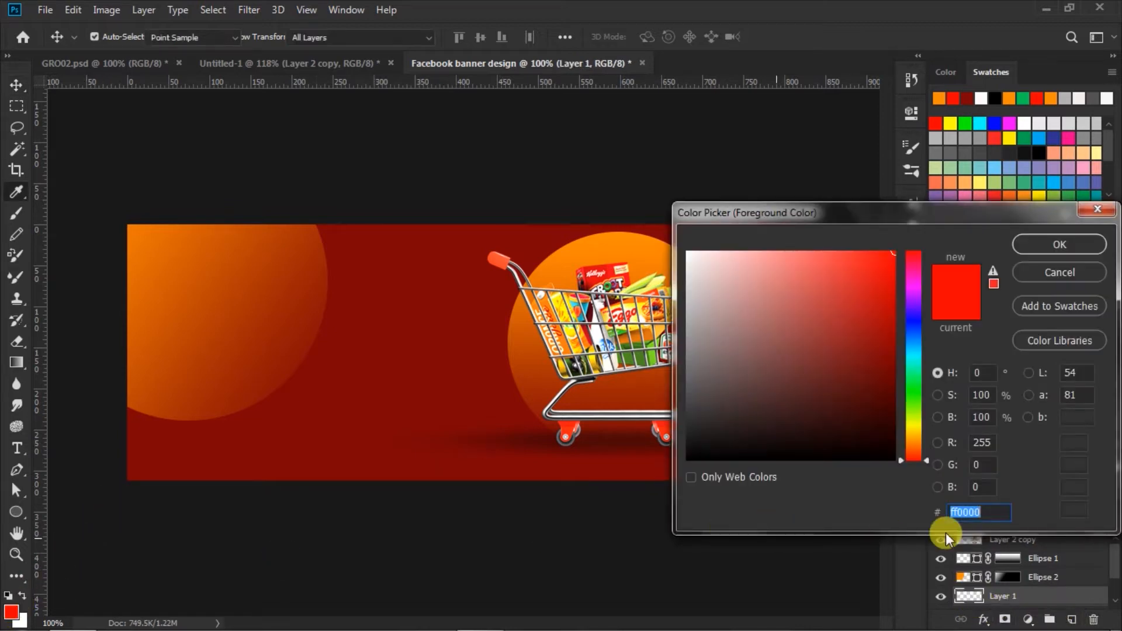
click(1071, 246)
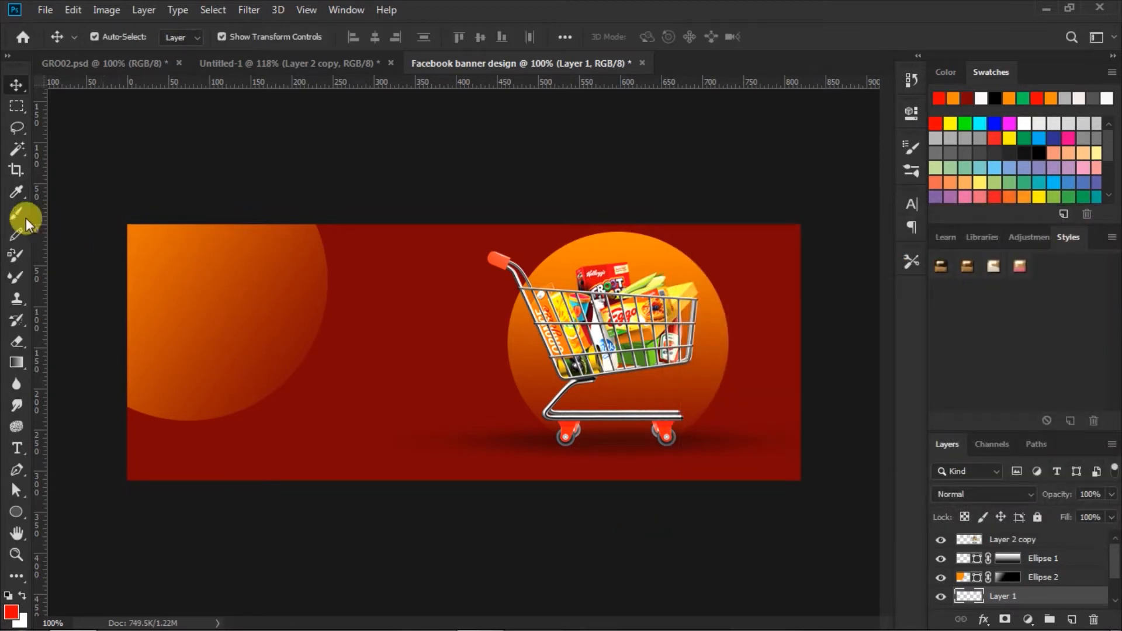
Paint a red glow behind the cart's upper part with the Soft Round brush at 700 px and 0% hardness
click(15, 221)
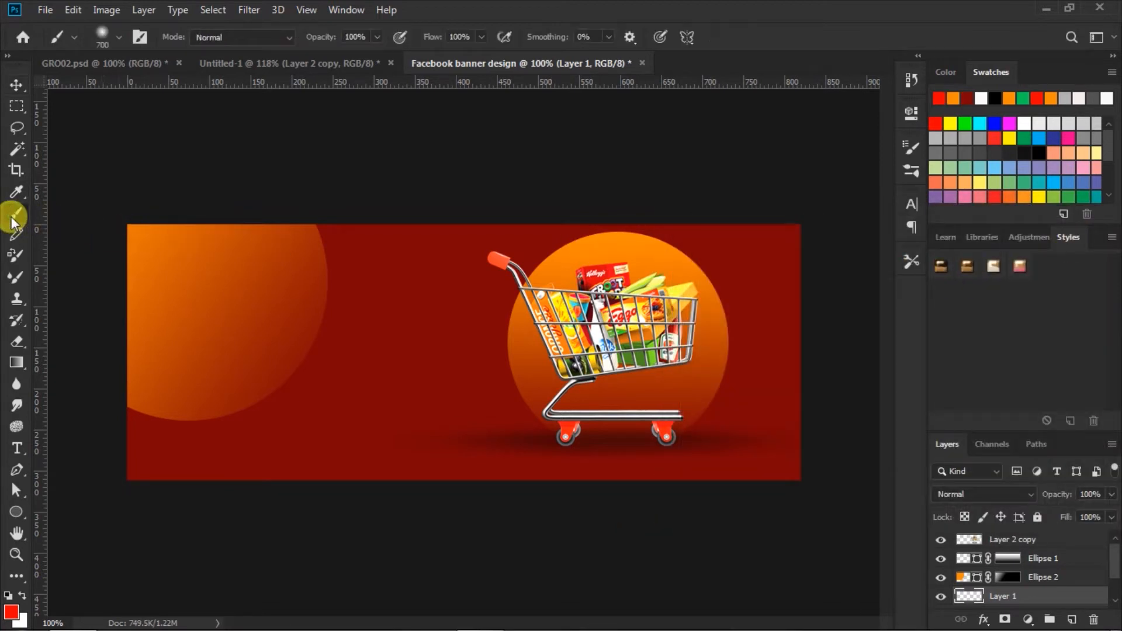
click(117, 41)
click(169, 69)
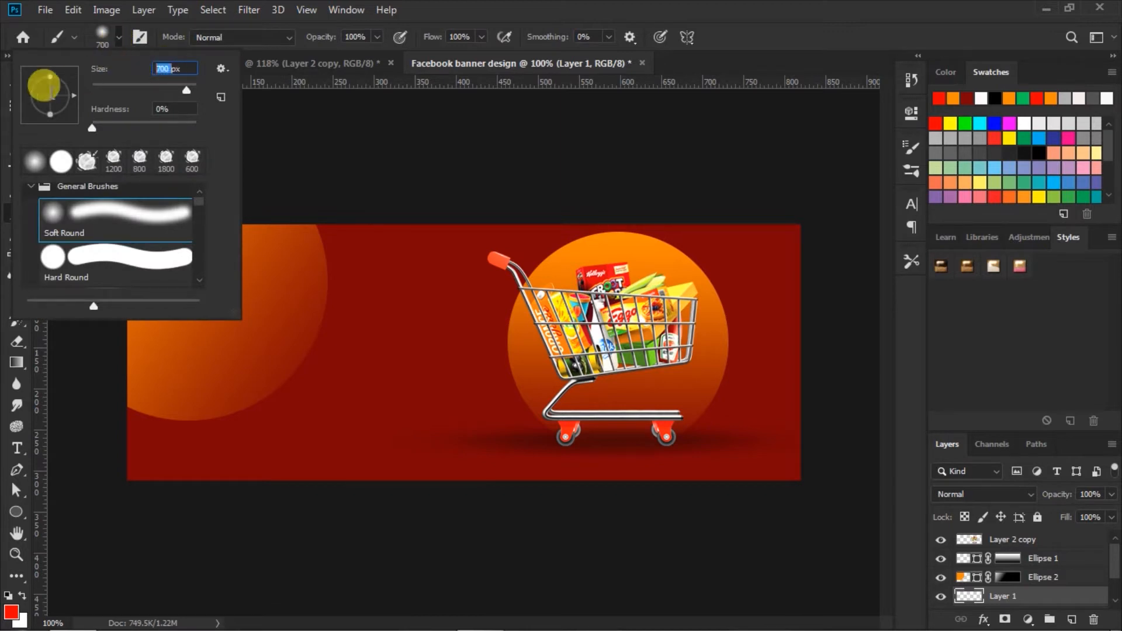
click(100, 45)
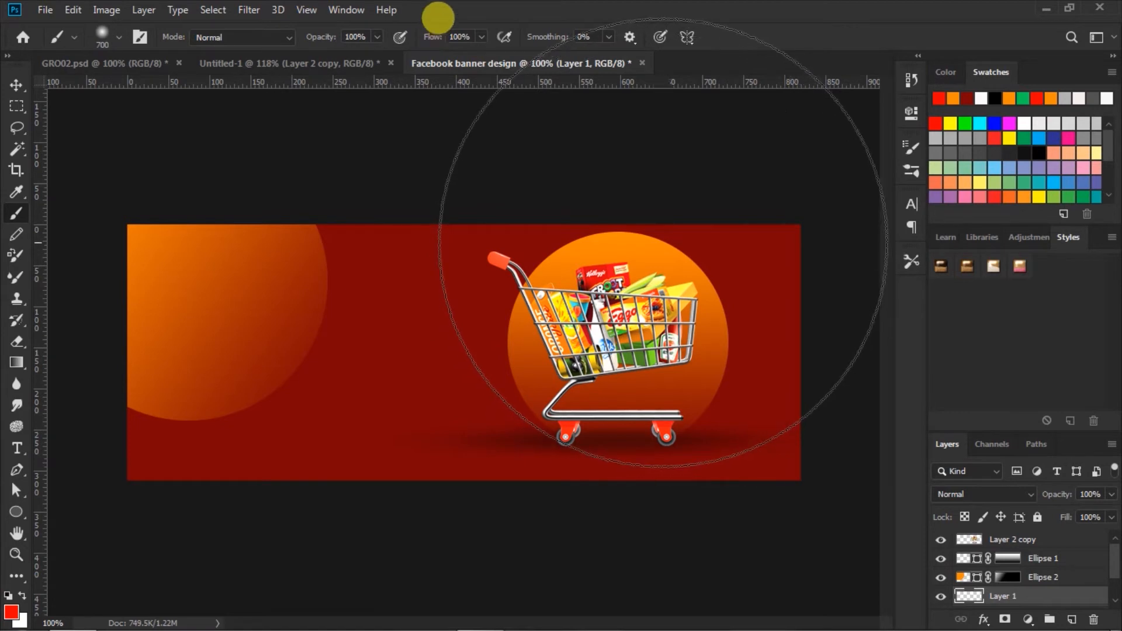
click(663, 242)
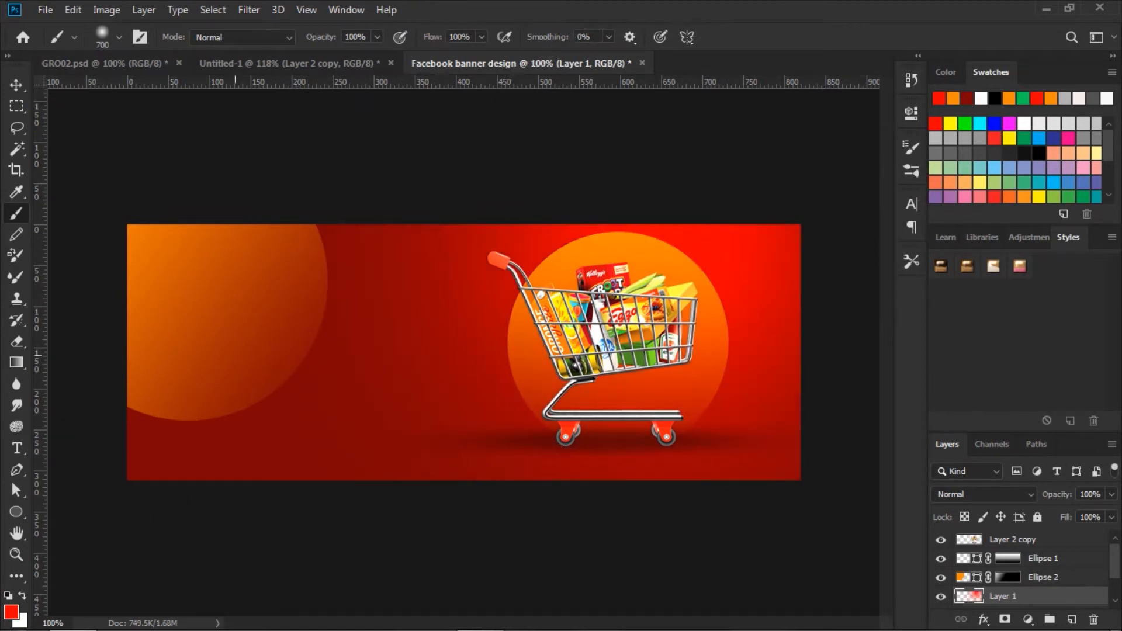
click(17, 86)
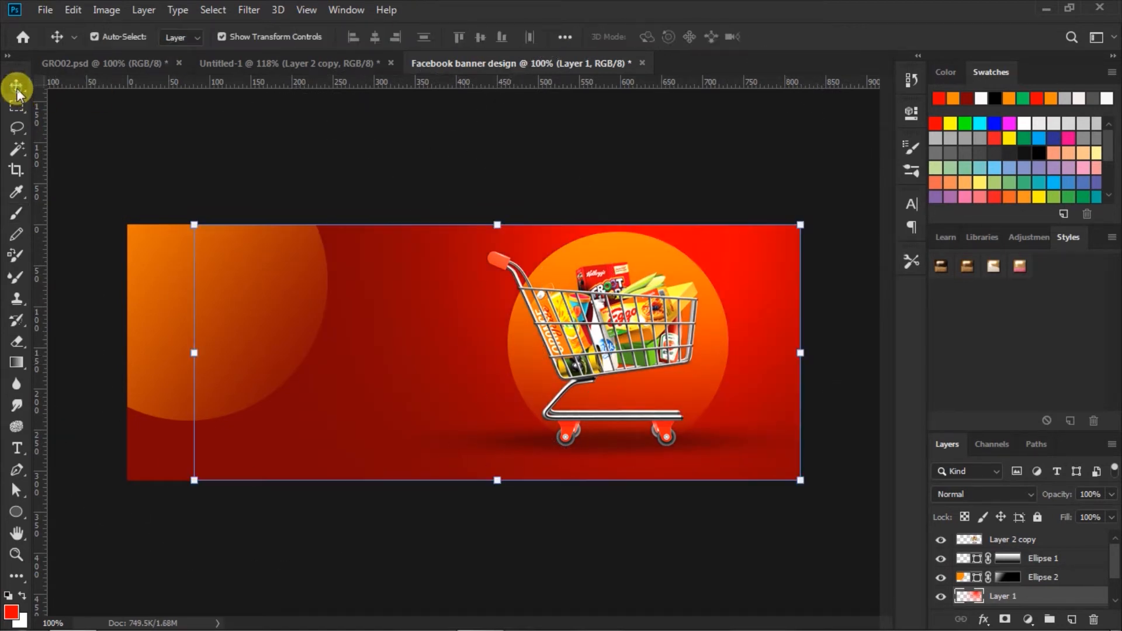
click(502, 166)
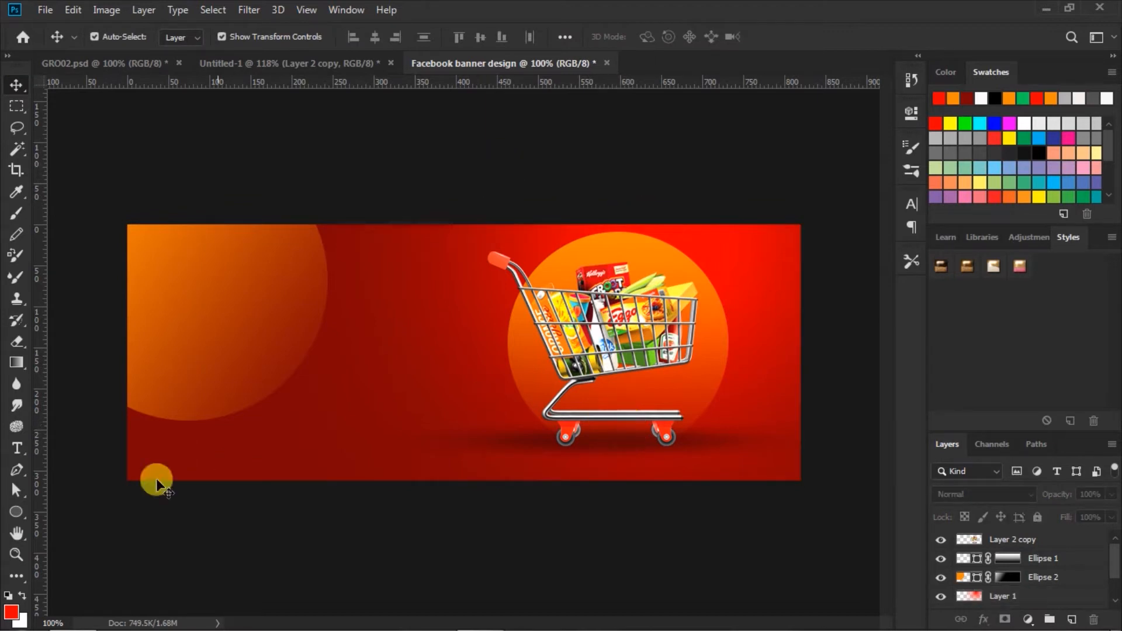
Set up the Horizontal Type tool with the Roboto font in Black style at 60 pt
click(16, 449)
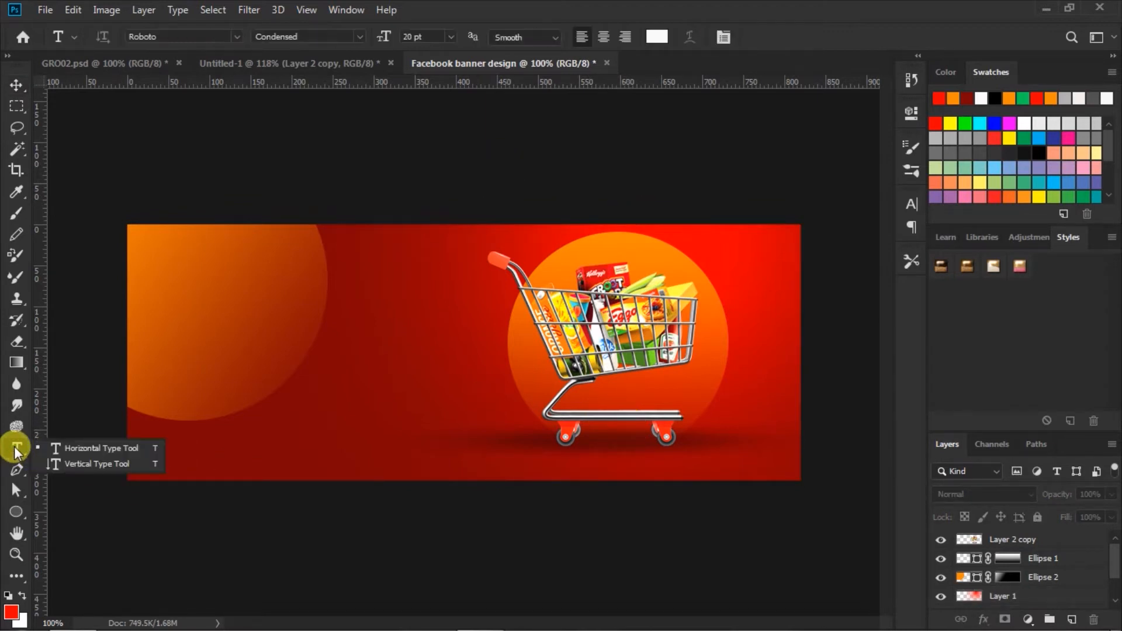
click(74, 446)
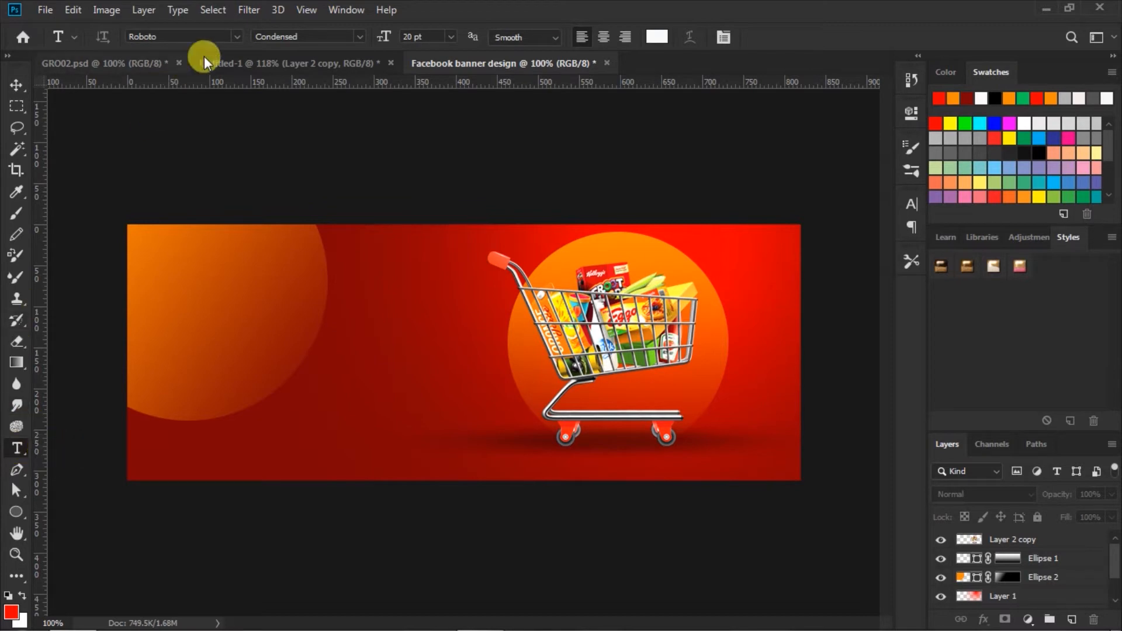
click(238, 36)
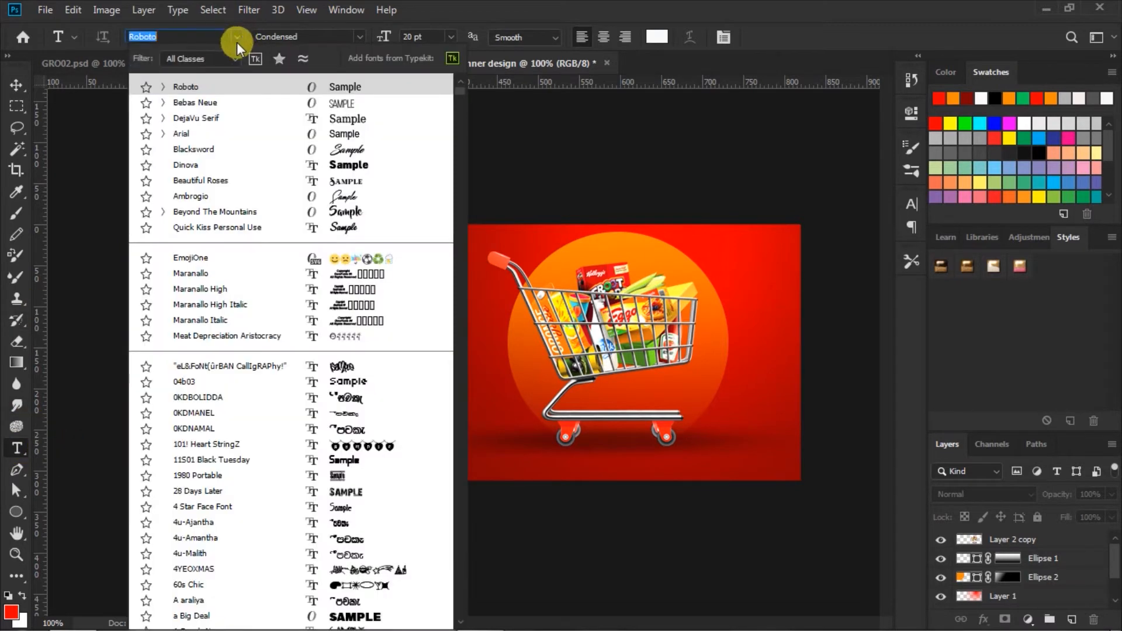
click(345, 88)
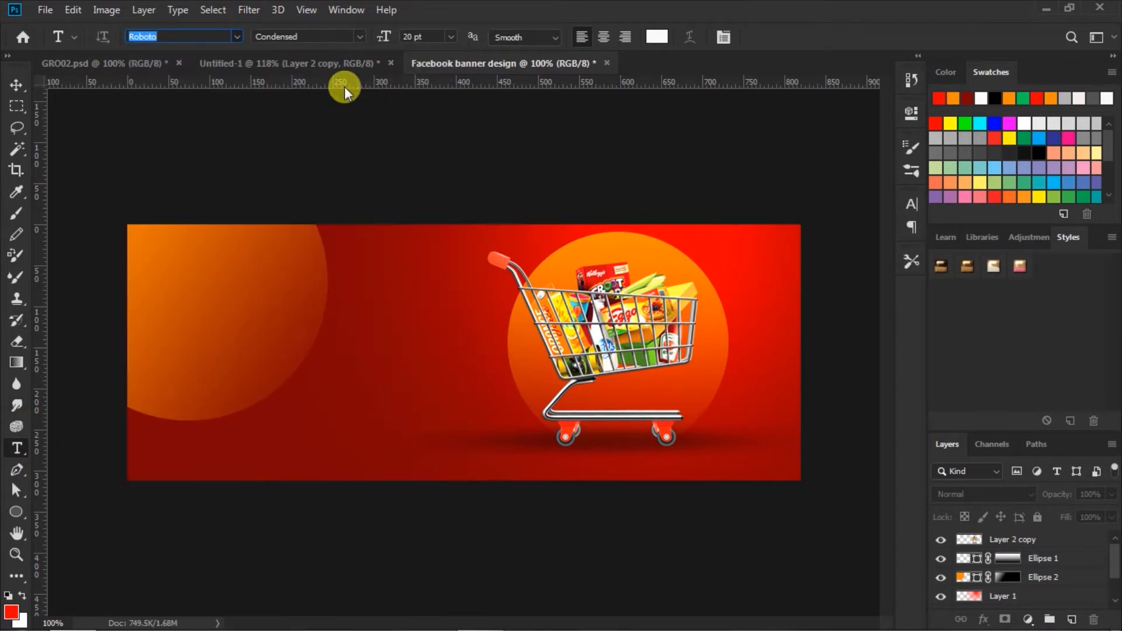
click(360, 38)
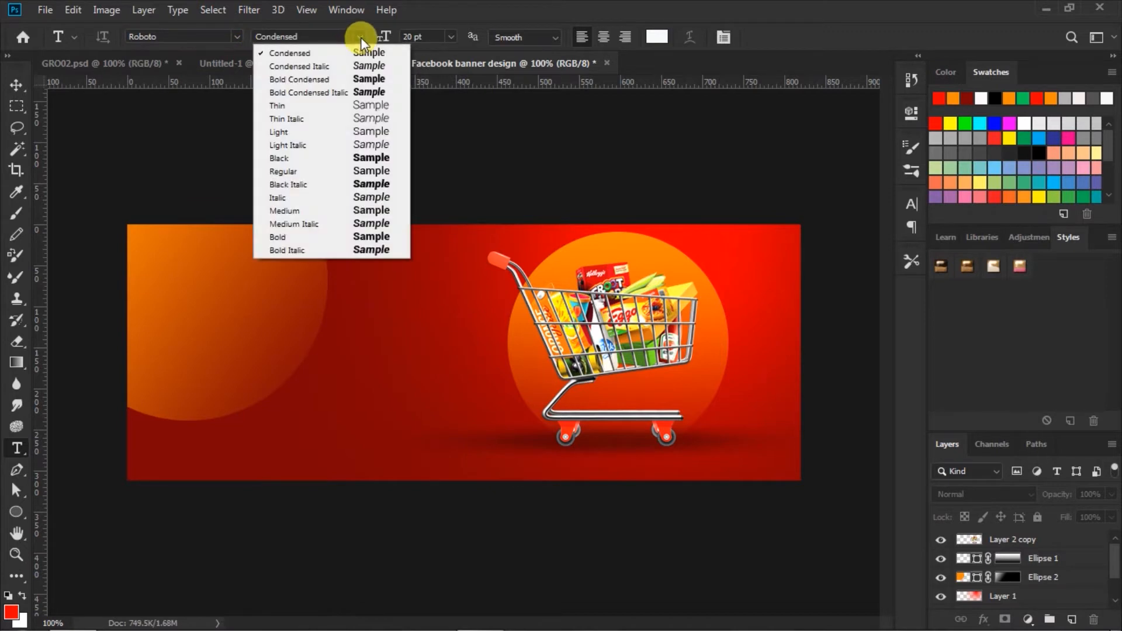
click(372, 159)
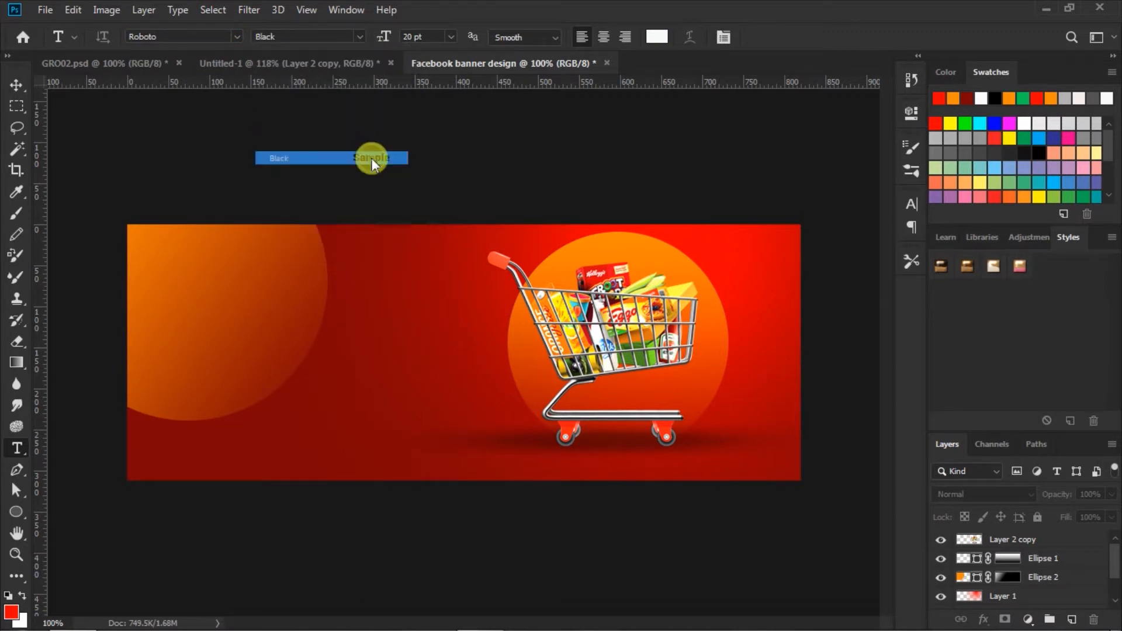
click(451, 38)
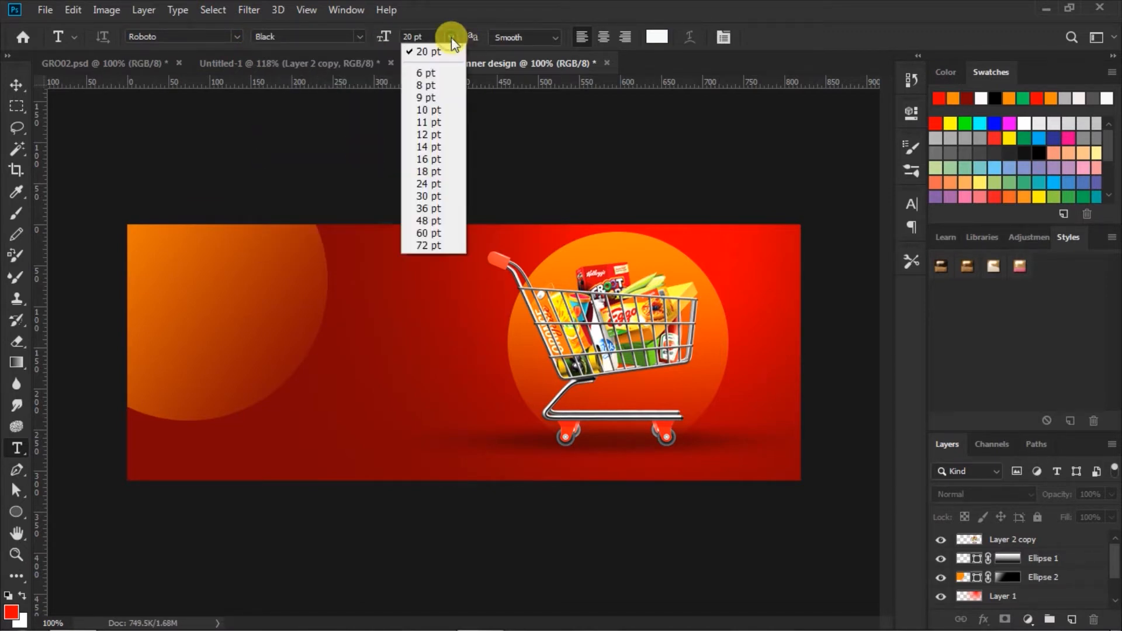
click(433, 232)
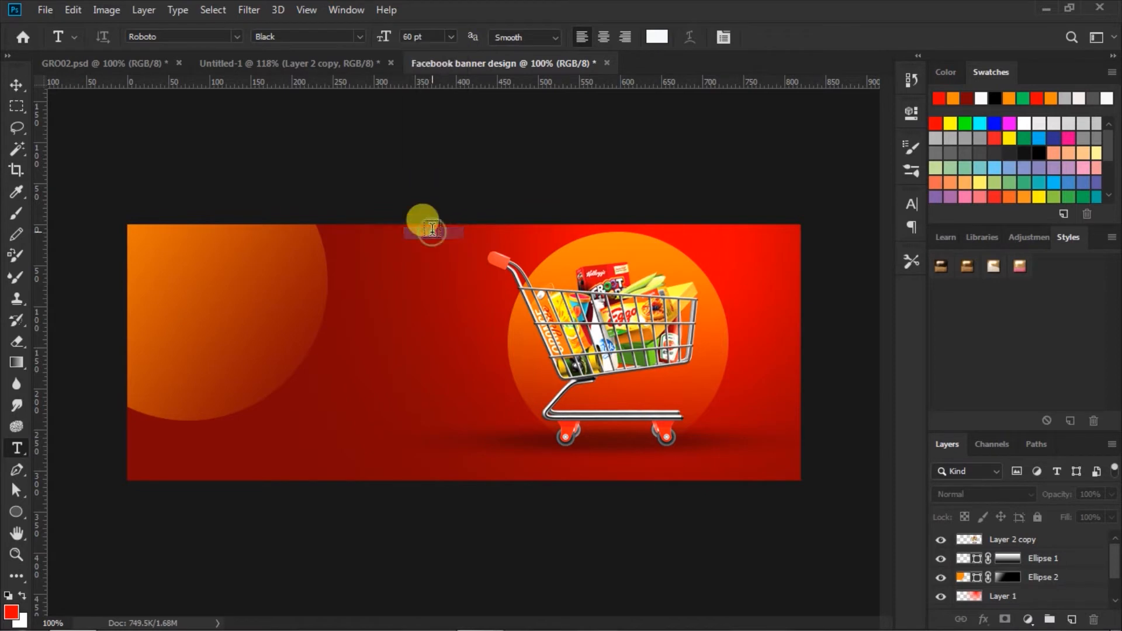
click(921, 202)
click(912, 205)
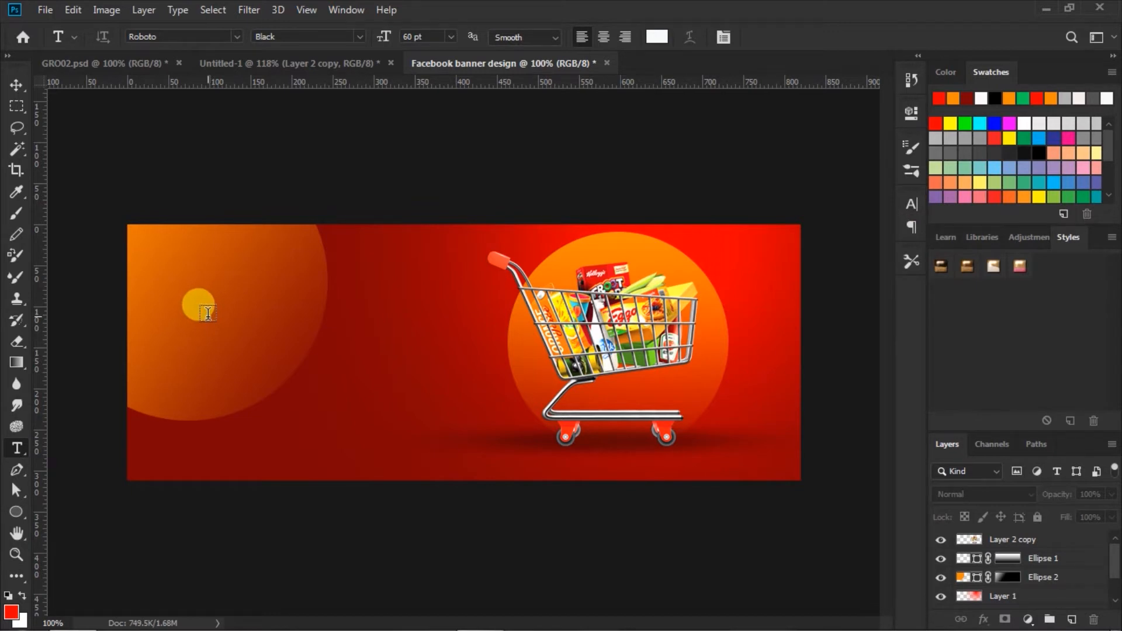
Add the white heading "Grocery" over the corner circle's right part and move it slightly down
click(207, 314)
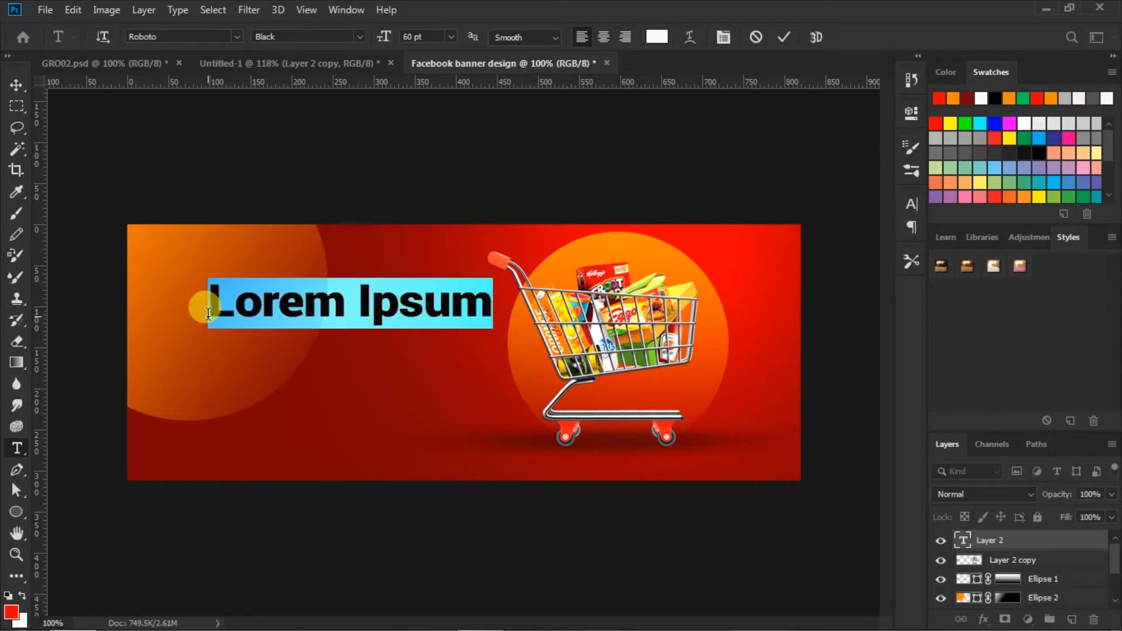
text(Gro)
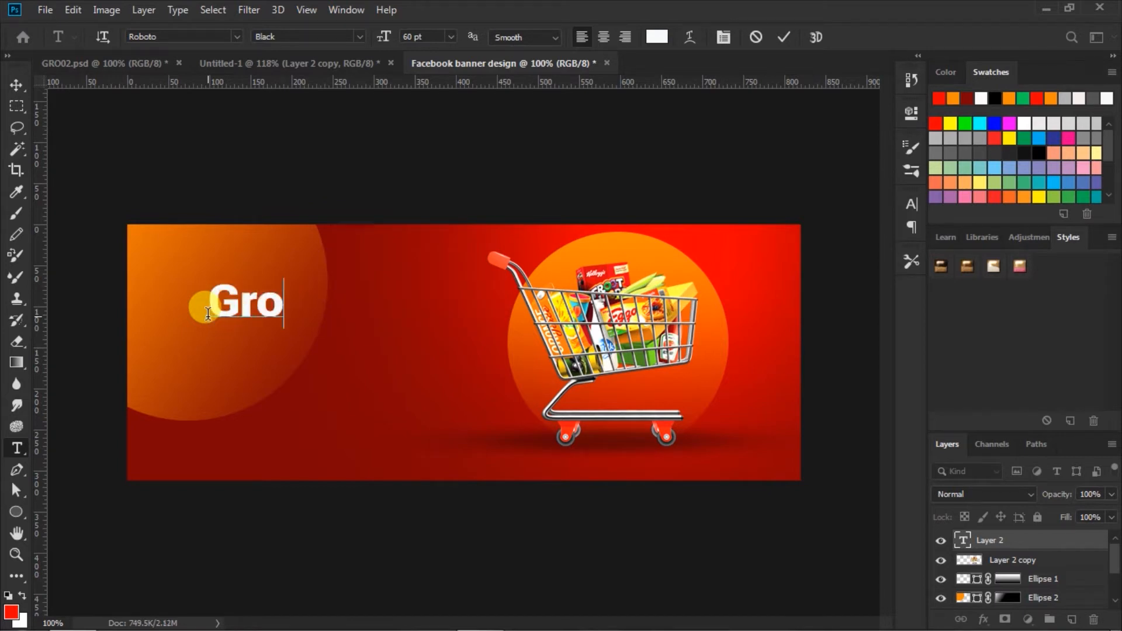
text(ce)
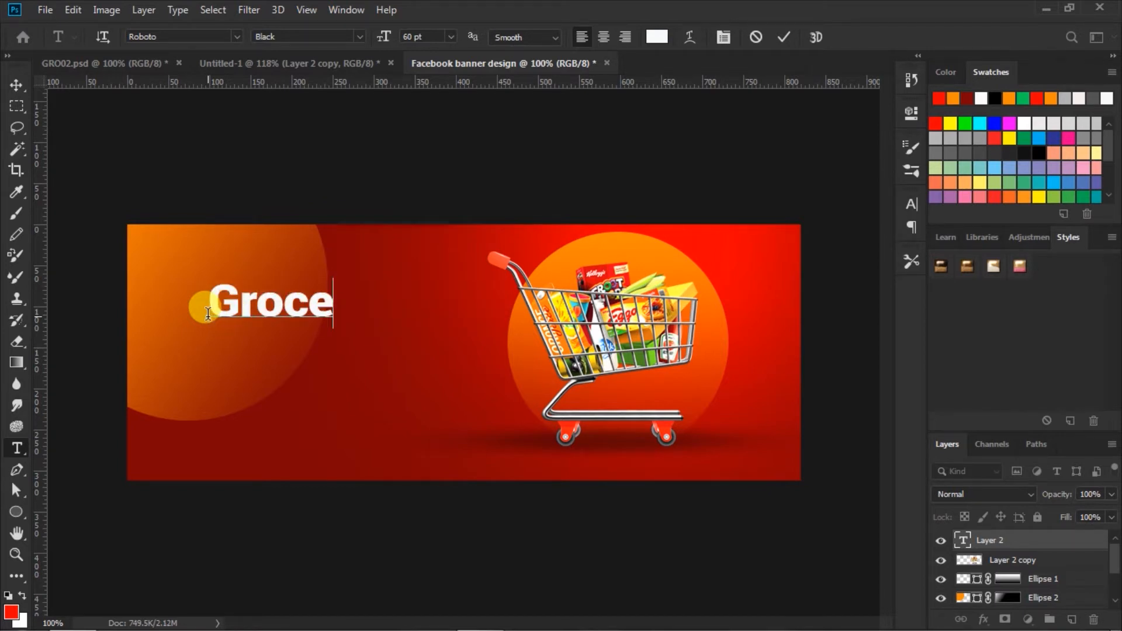
text(ry)
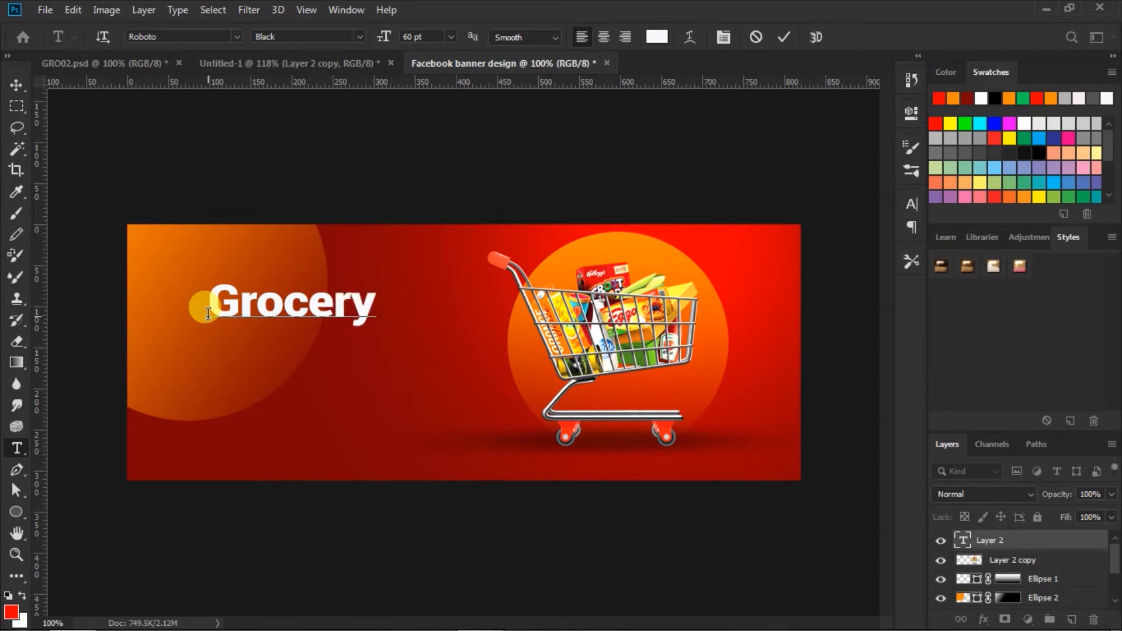
click(783, 38)
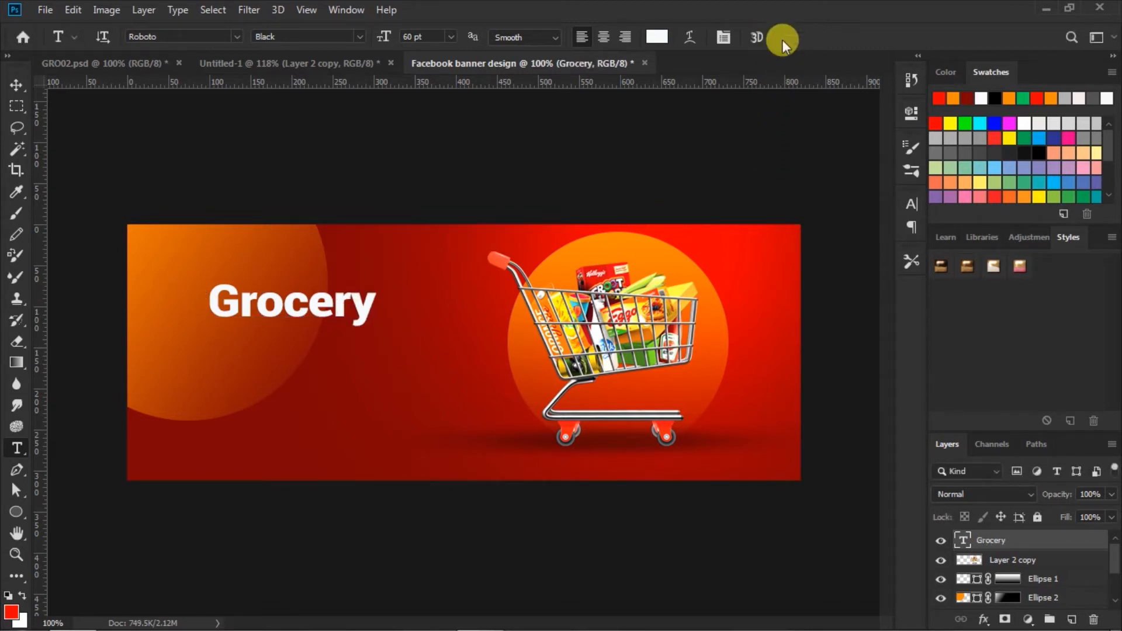
click(16, 86)
drag(286, 313, 286, 319)
click(471, 173)
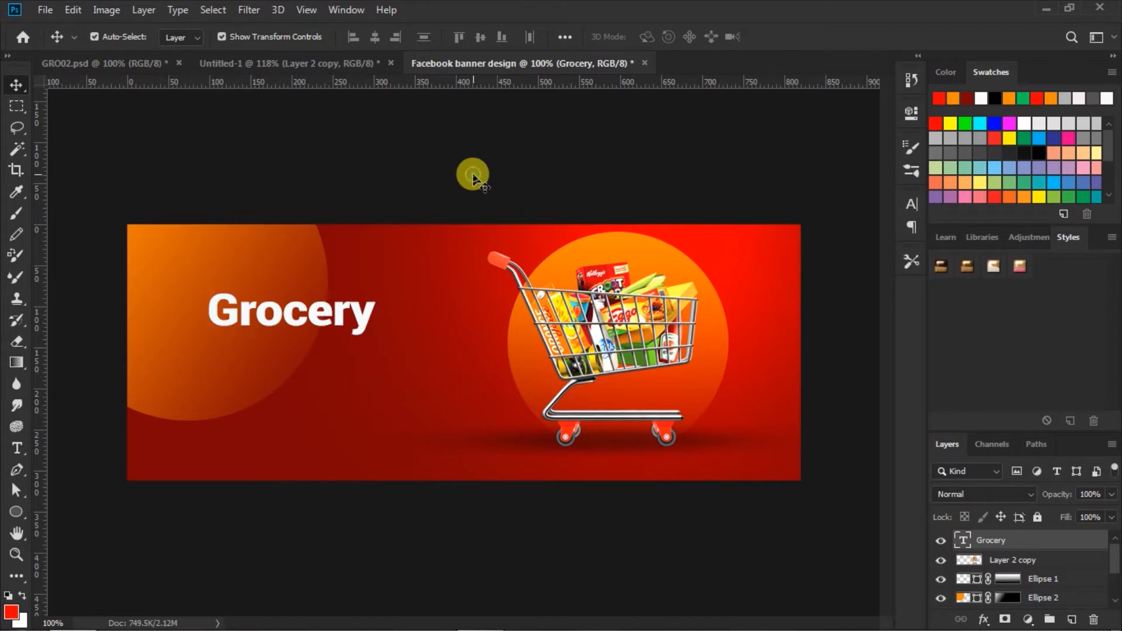
Add the white text "all grocery neede" in Roboto Condensed at 30 pt directly beneath the "Grocery" heading
click(18, 448)
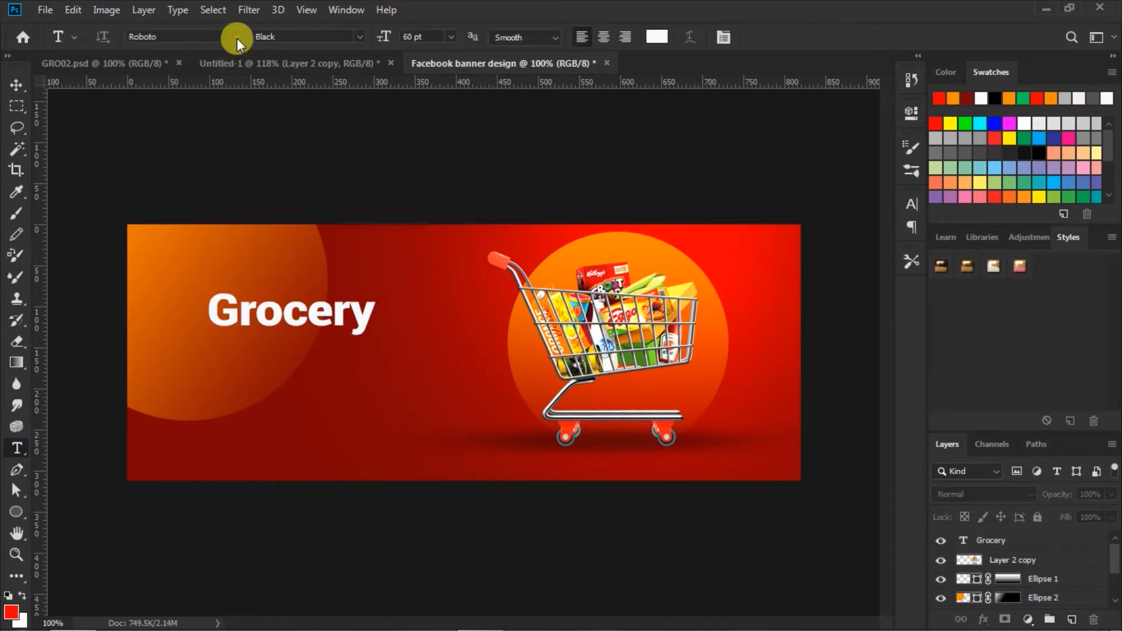
click(359, 35)
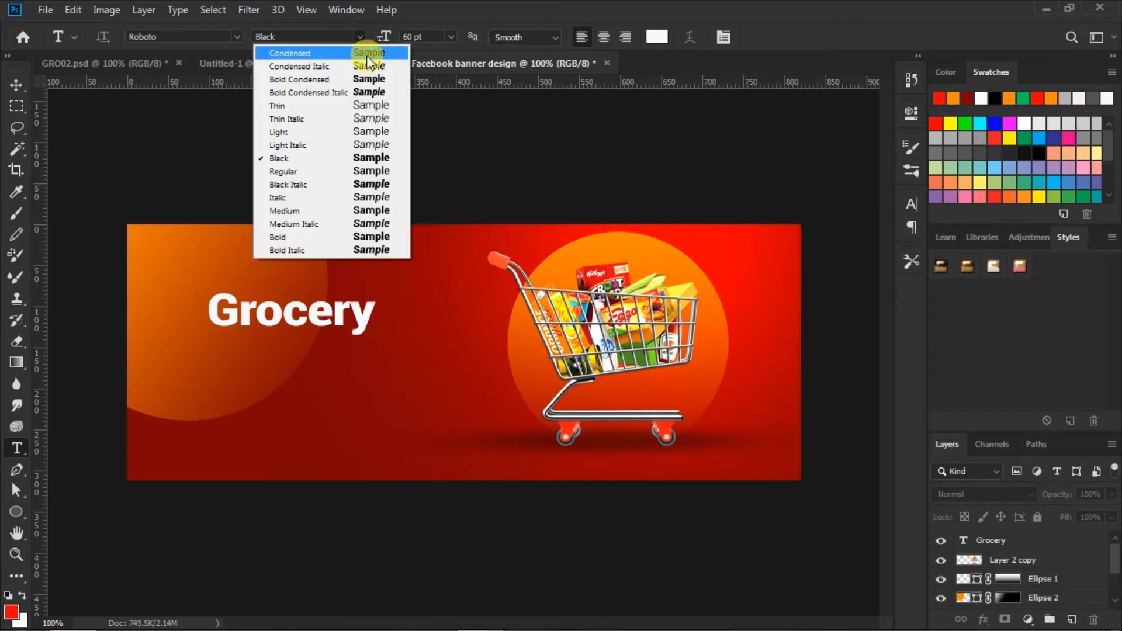
click(368, 51)
click(451, 36)
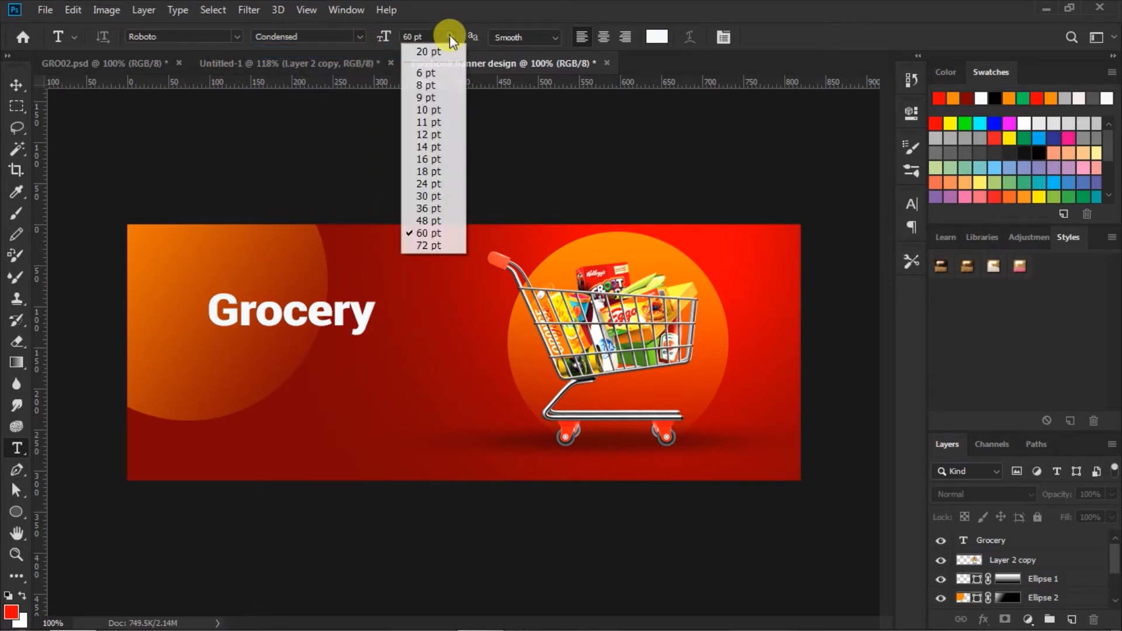
click(430, 196)
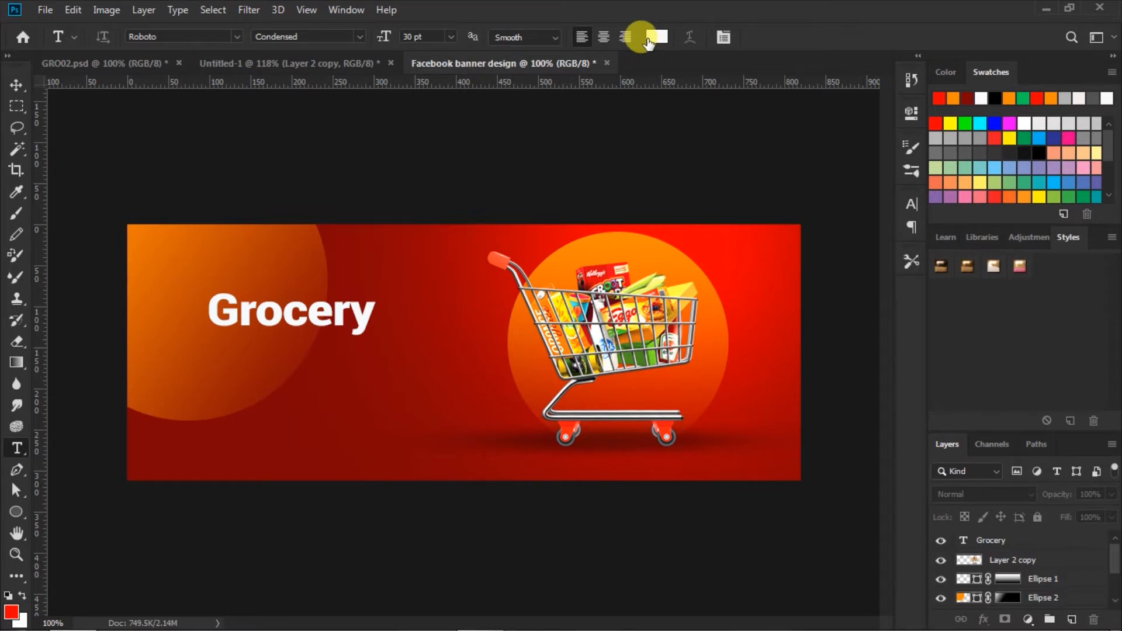
click(205, 346)
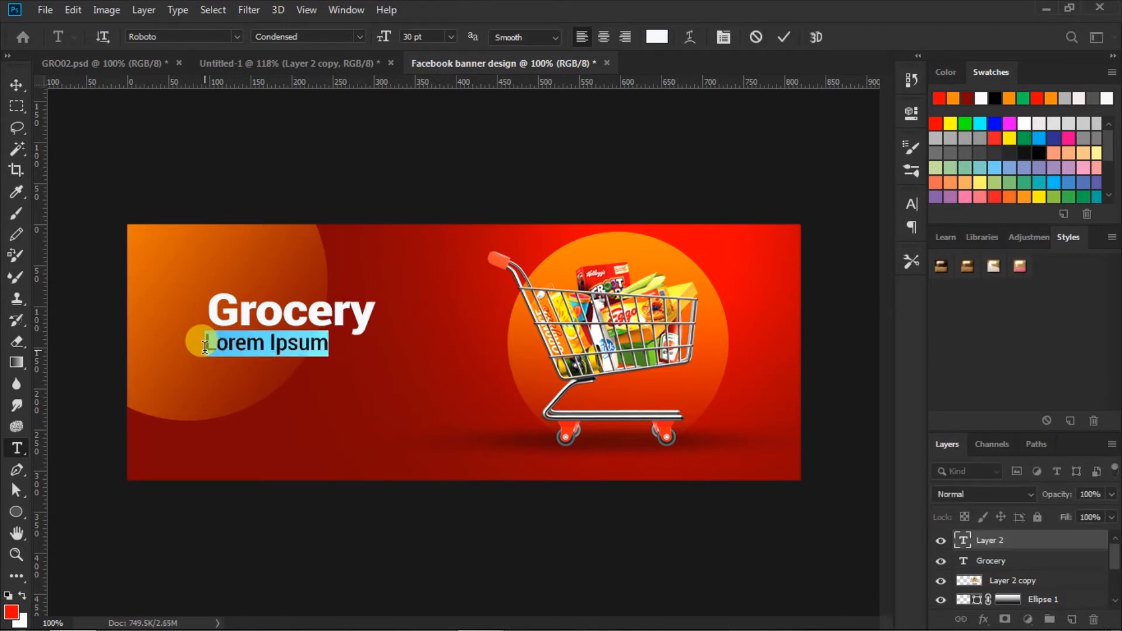
text(all)
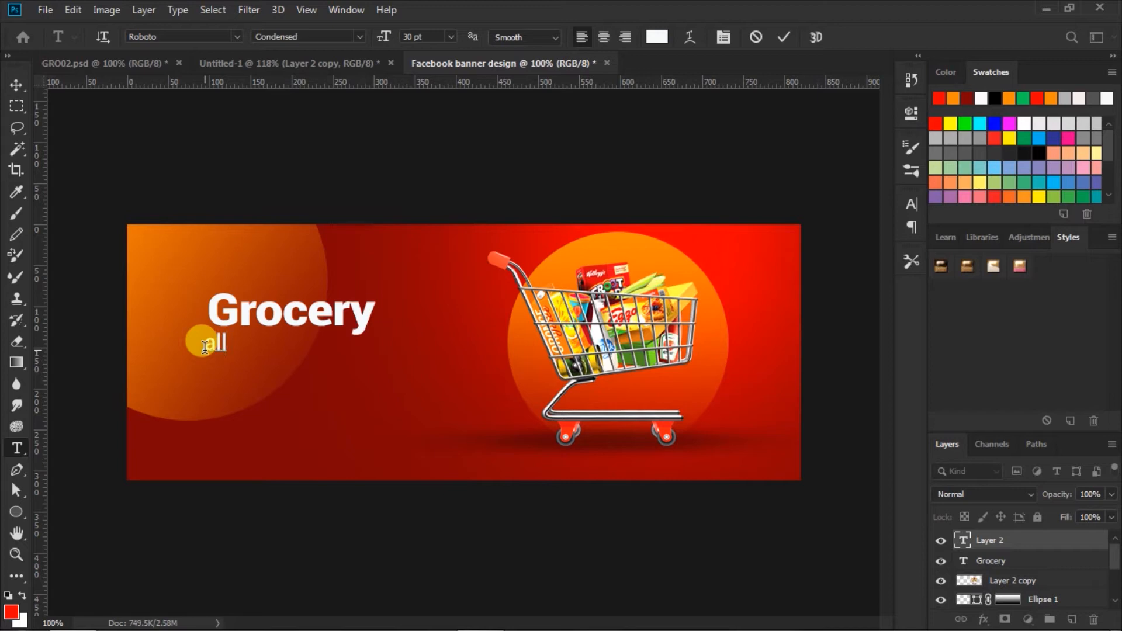
text( groce)
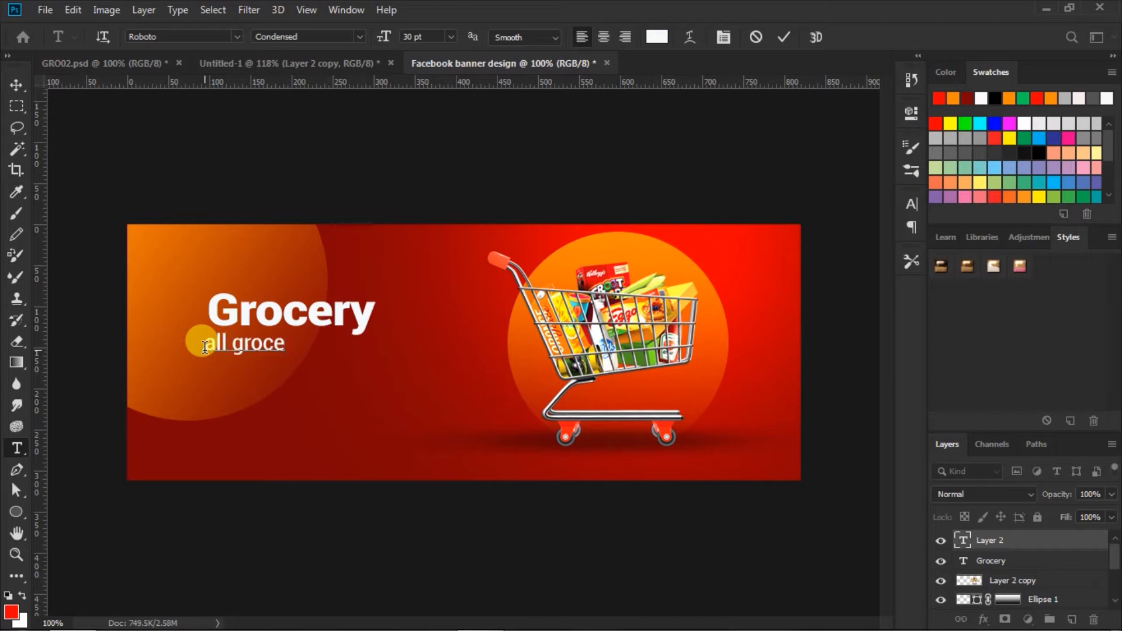
text(ry nee)
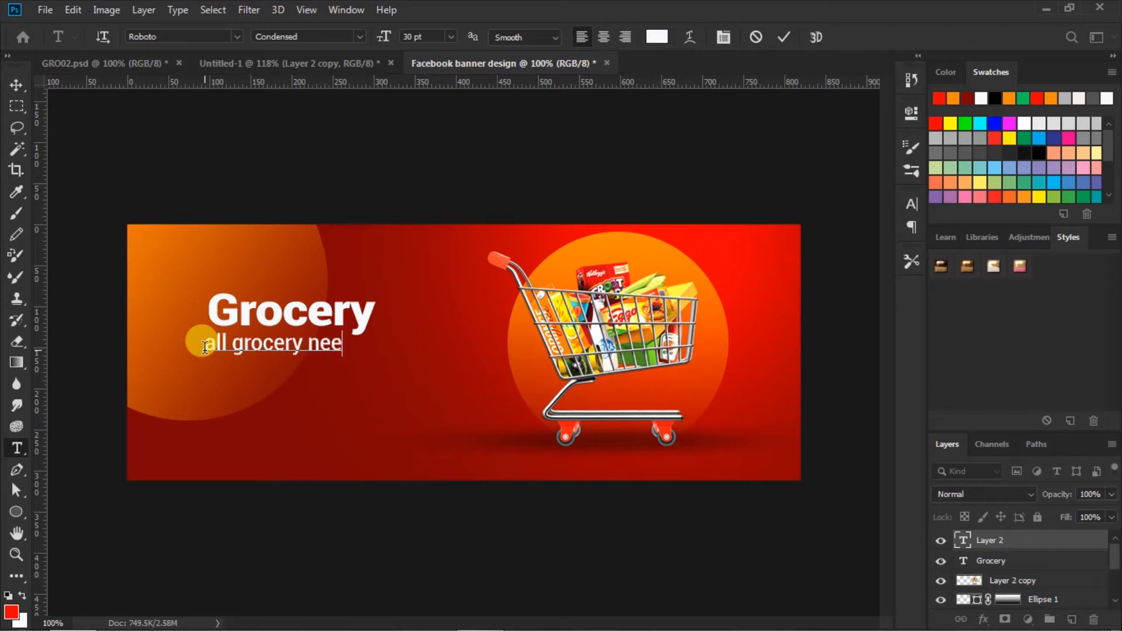
text(de)
click(783, 36)
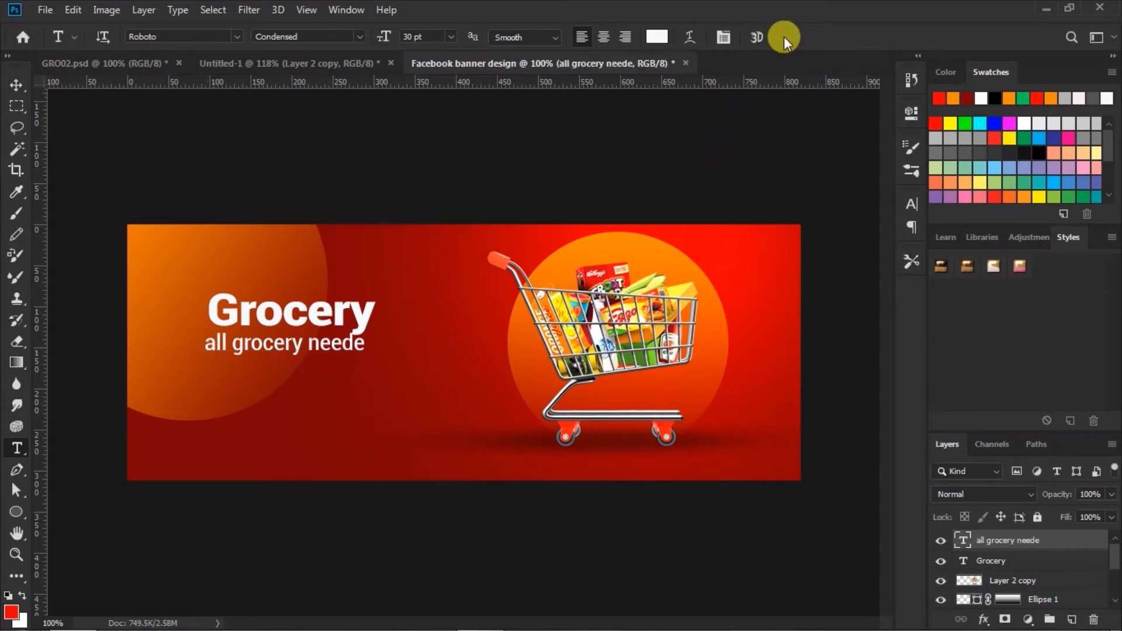
Move the "all grocery neede" line slightly right and up so its left edge lines up with the heading
click(16, 84)
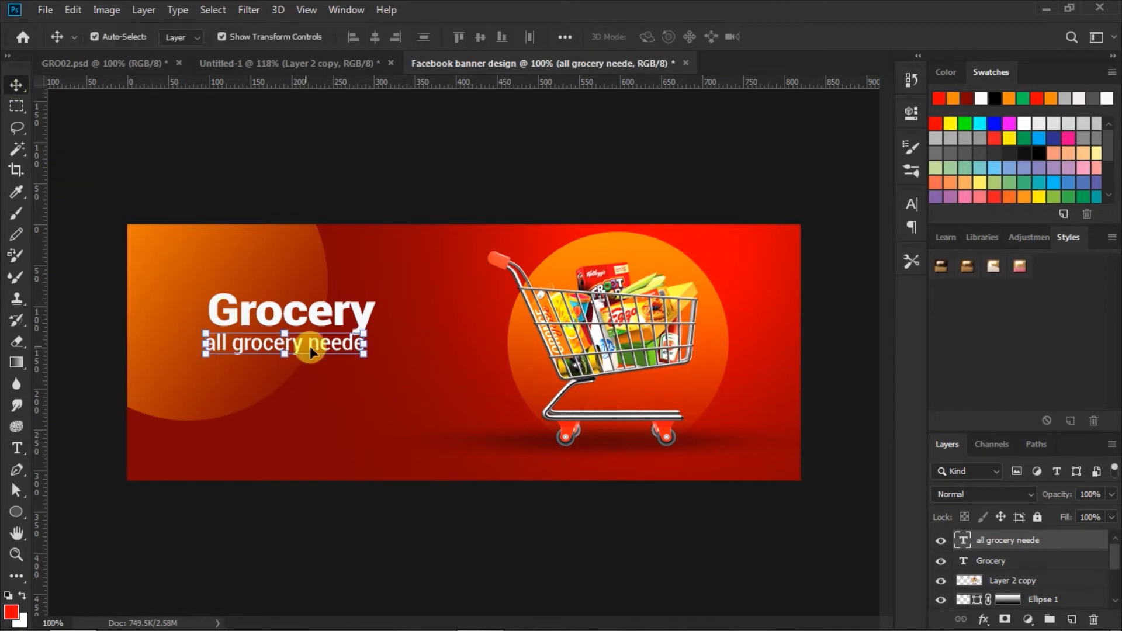
drag(318, 342, 323, 343)
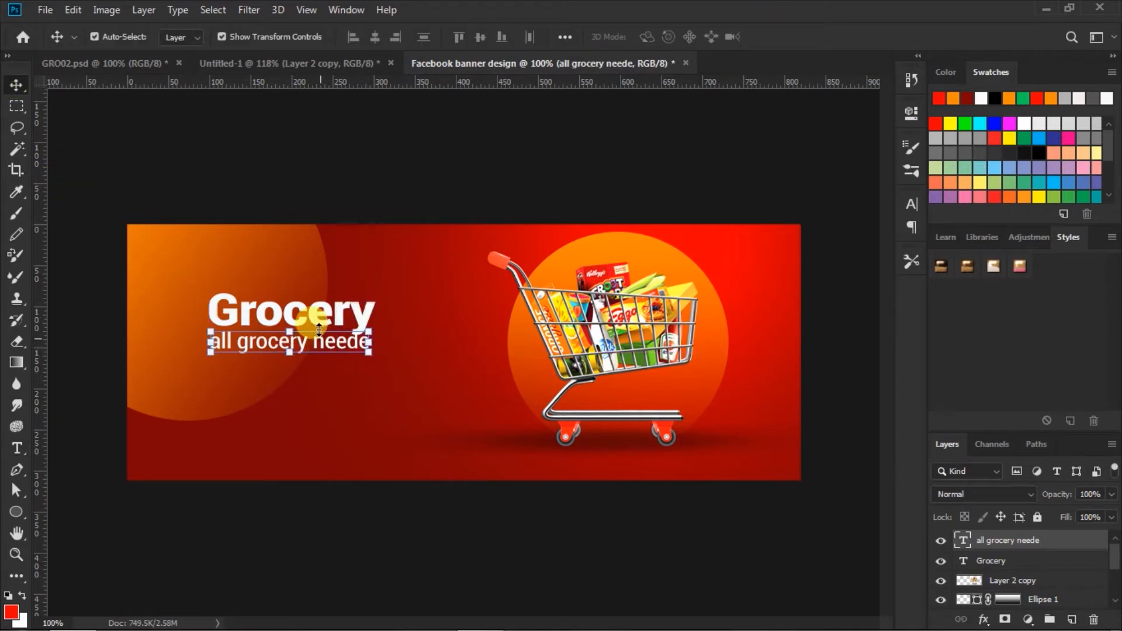
key(Up)
click(547, 166)
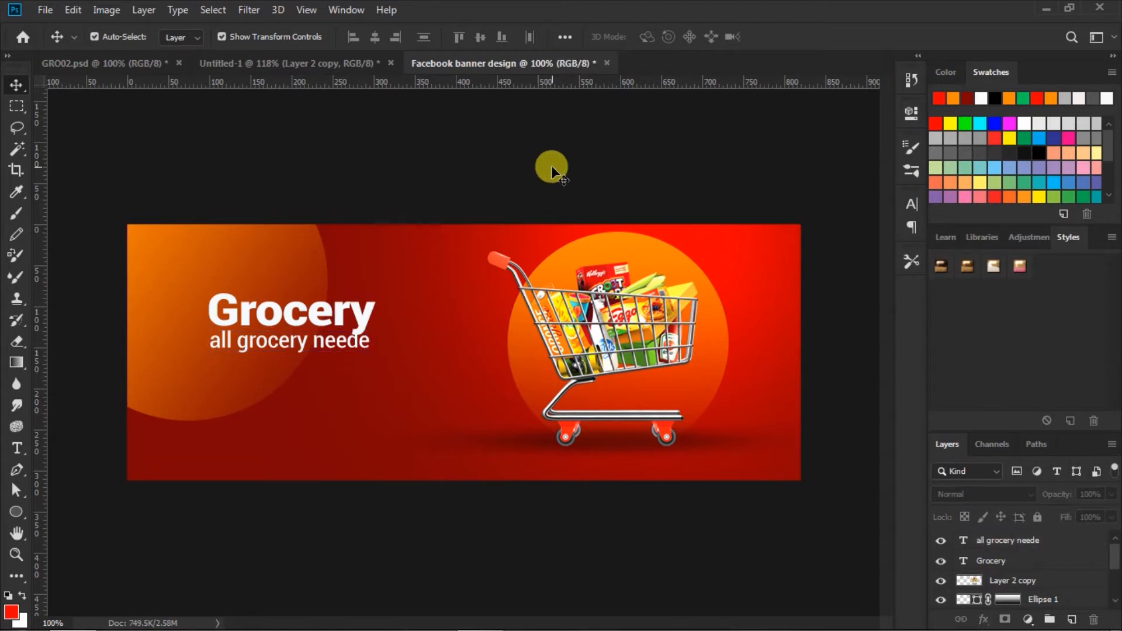
Draw an orange rectangle without stroke, about 316 × 36 px, directly below the "all grocery neede" line
click(18, 512)
click(60, 517)
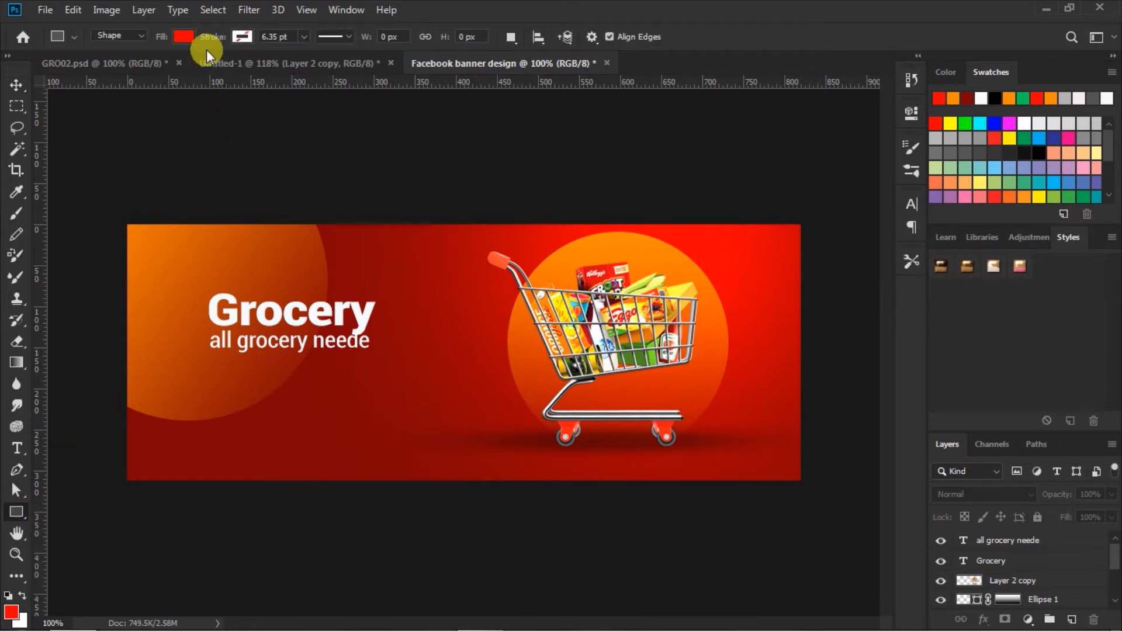
click(184, 36)
click(114, 123)
click(180, 37)
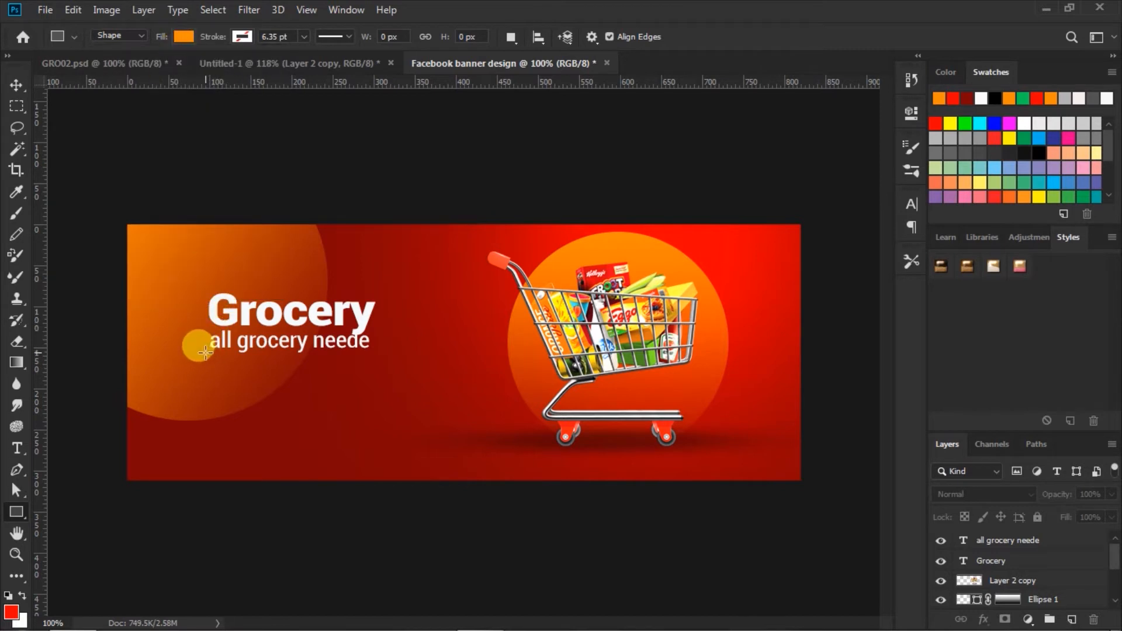
drag(206, 351, 464, 381)
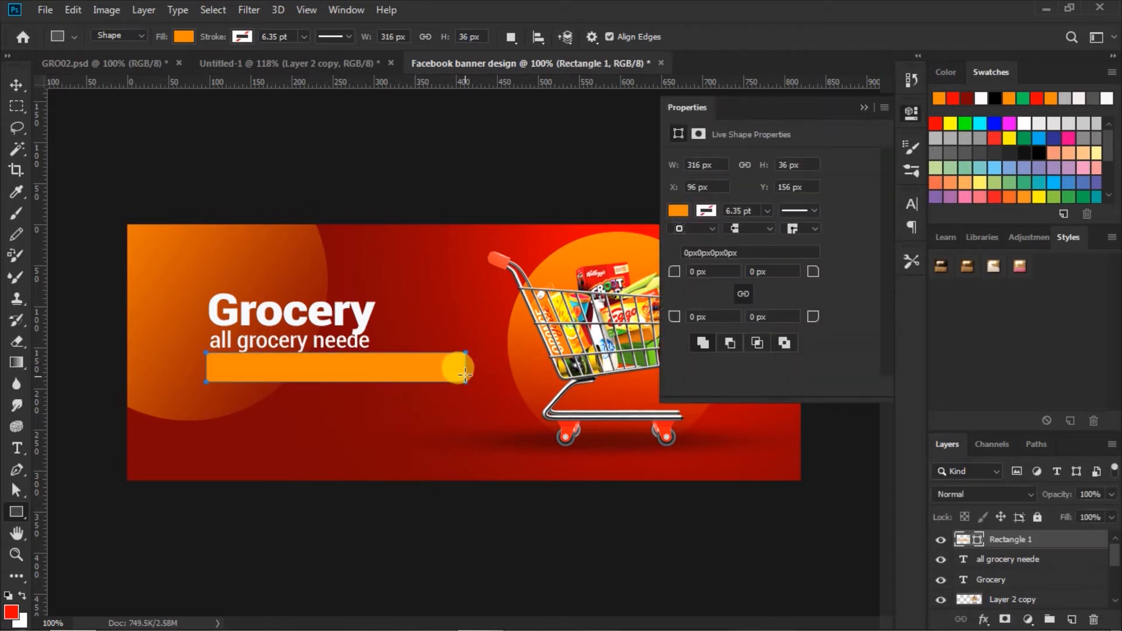
click(861, 108)
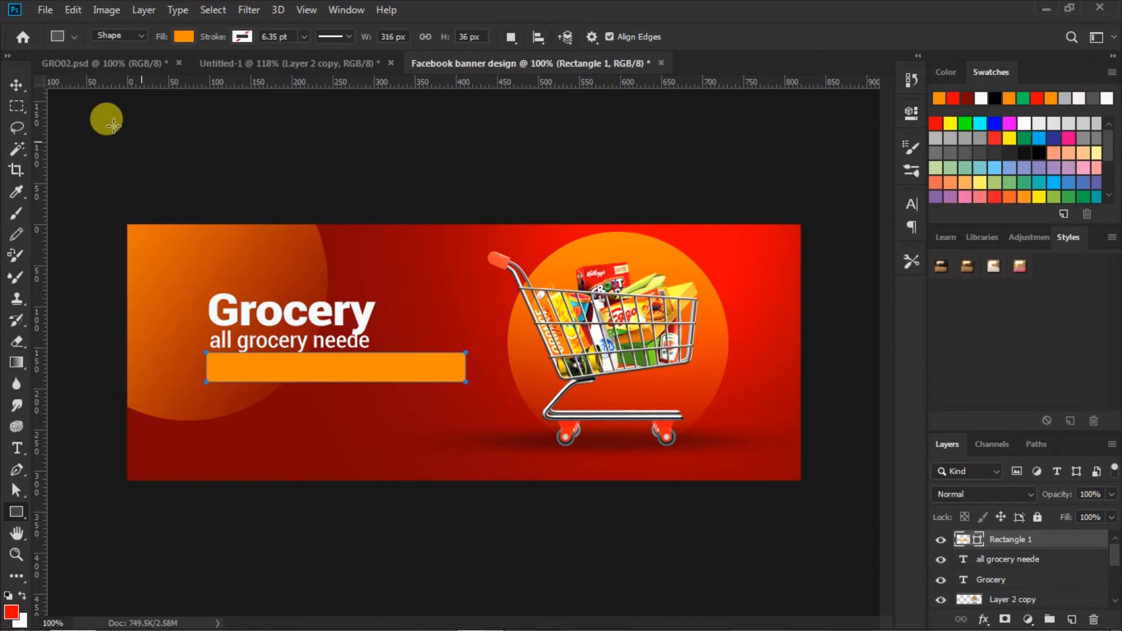
Move the orange rectangle slightly right so its left edge lines up with the text above it
click(20, 85)
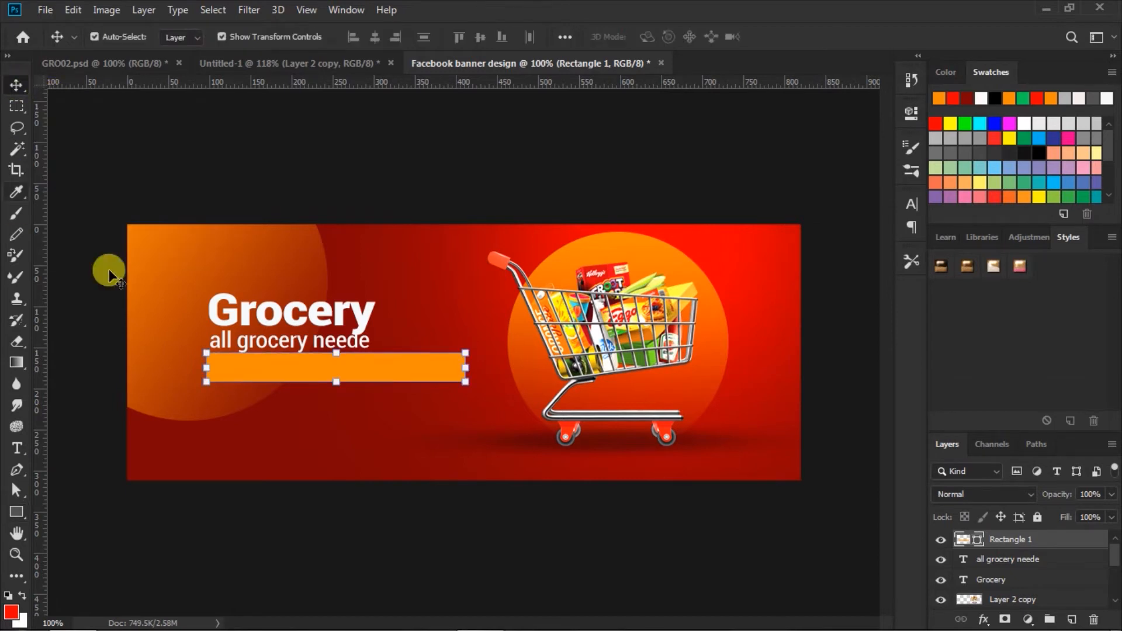
click(386, 374)
drag(385, 371, 389, 369)
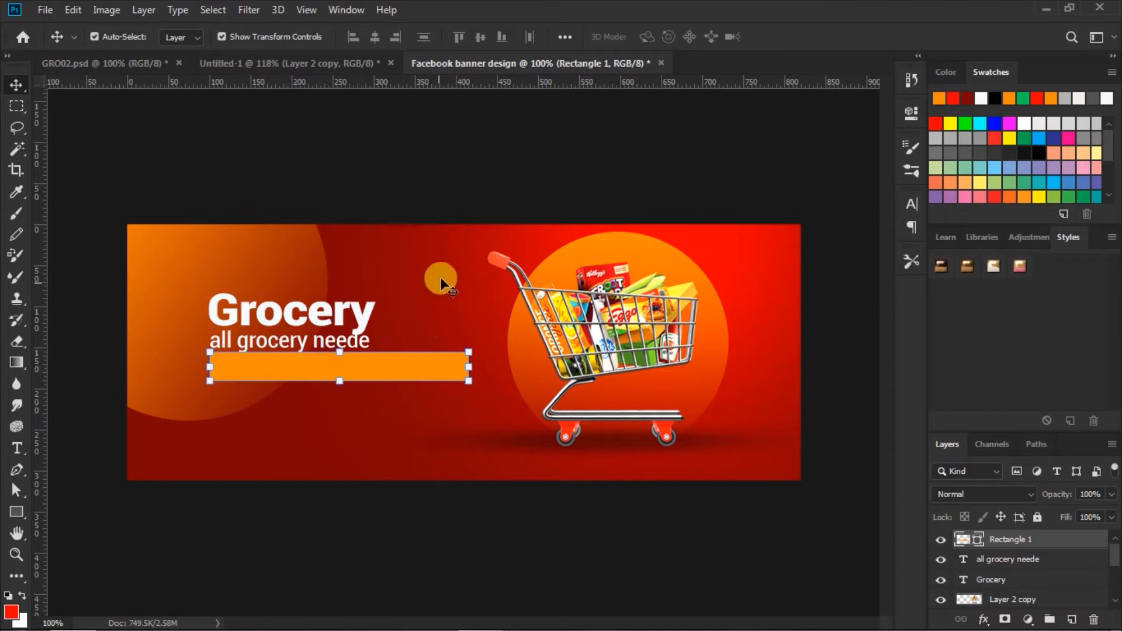
click(481, 177)
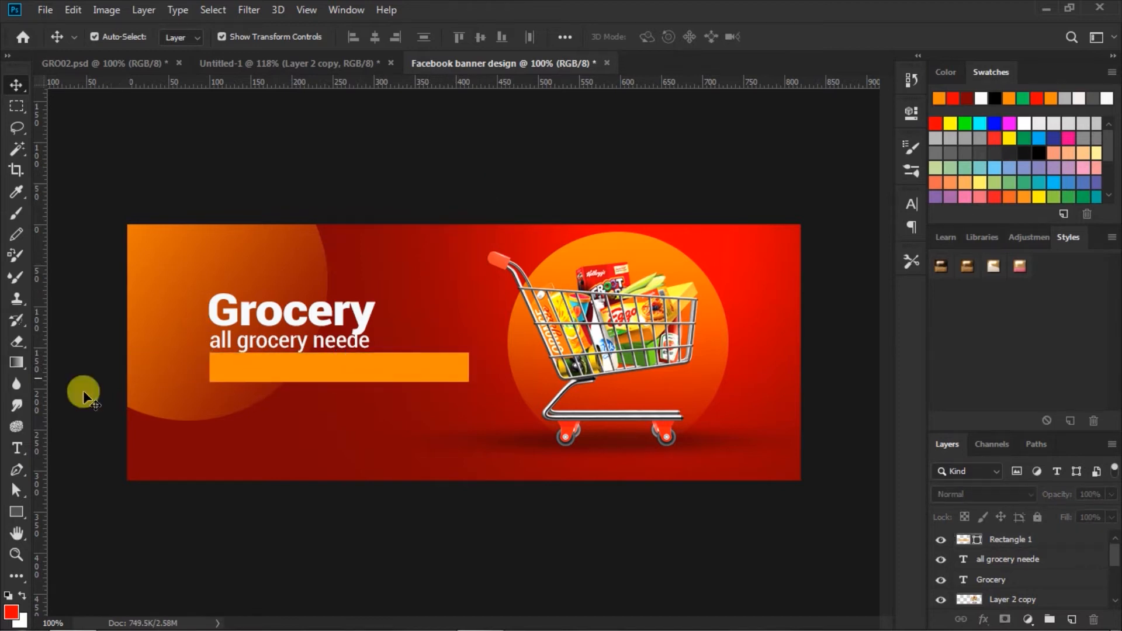
Start a white text line in Roboto Bold Condensed at 24 pt at the left end of the orange bar
click(18, 451)
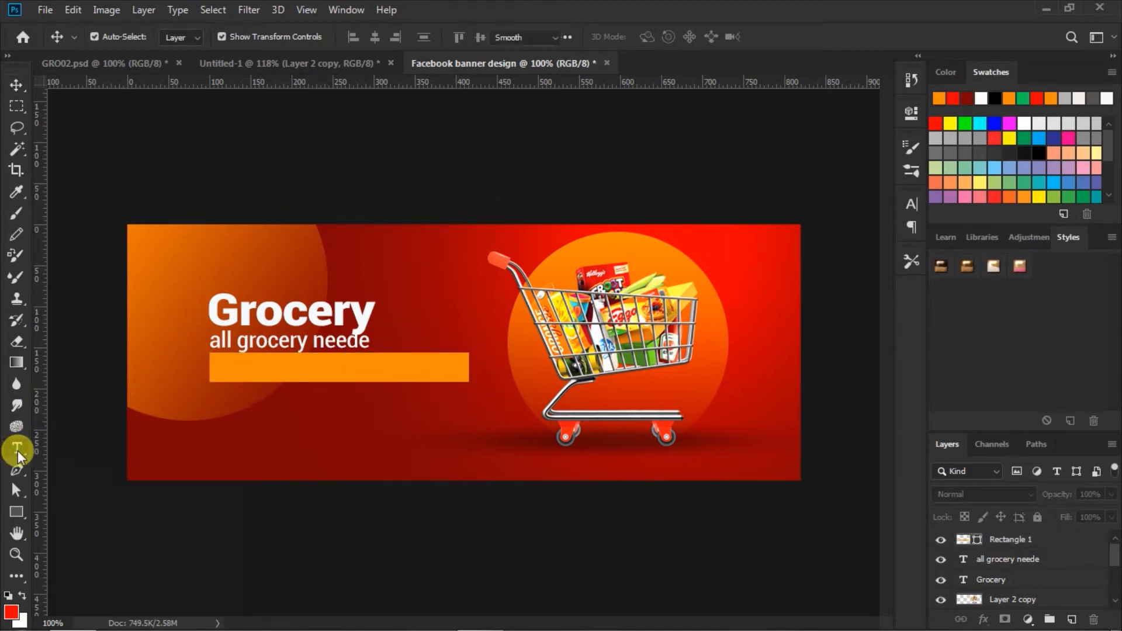
click(363, 36)
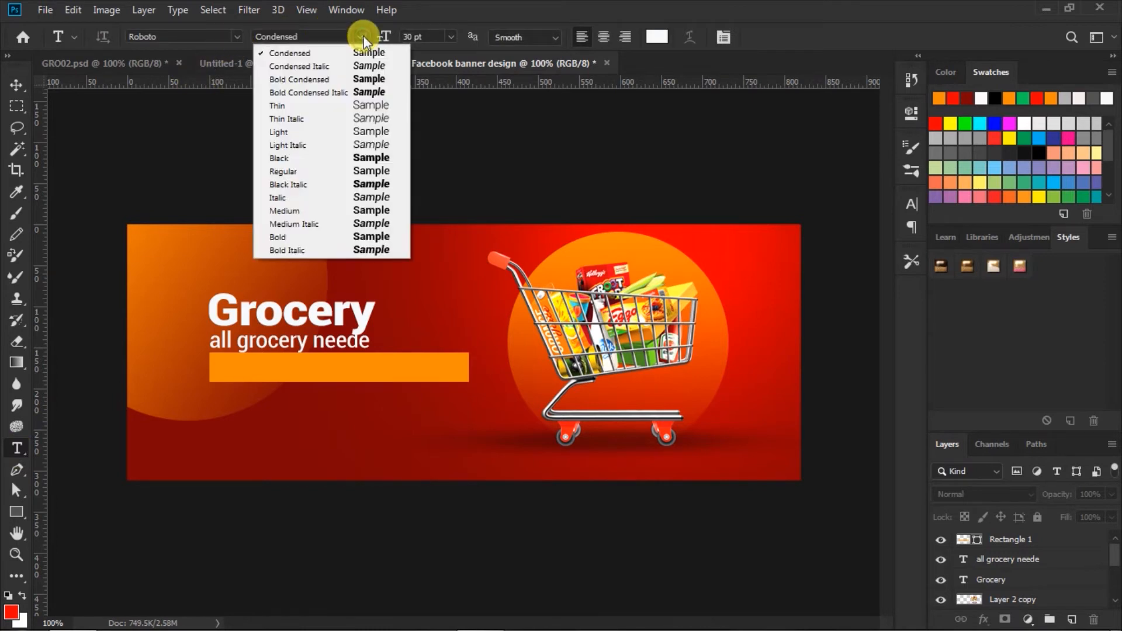
click(364, 79)
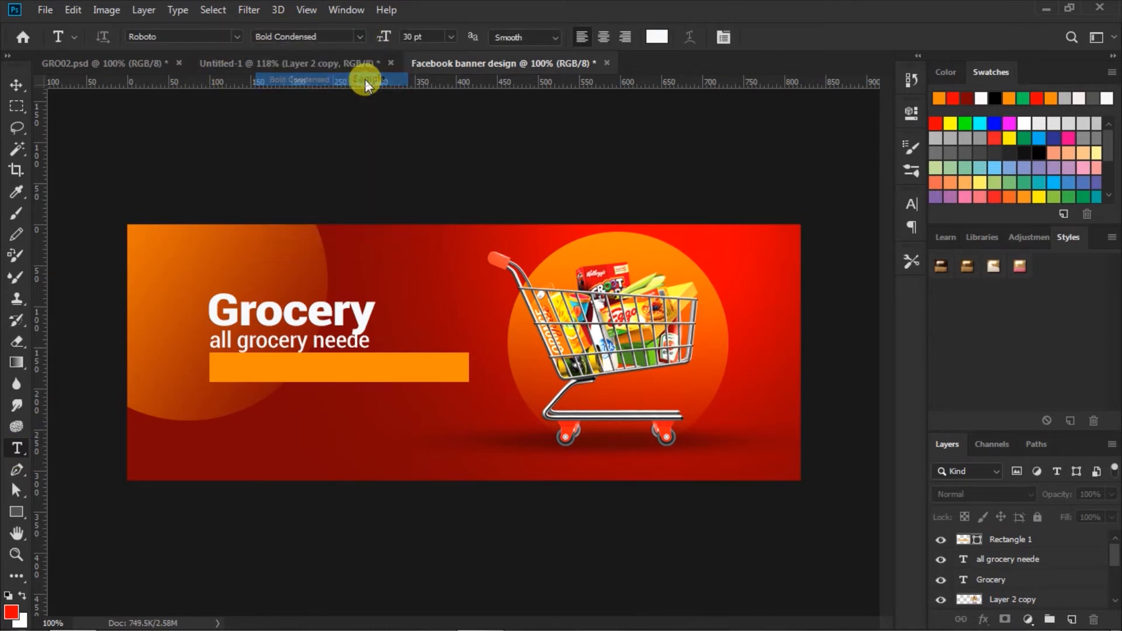
click(451, 36)
click(429, 185)
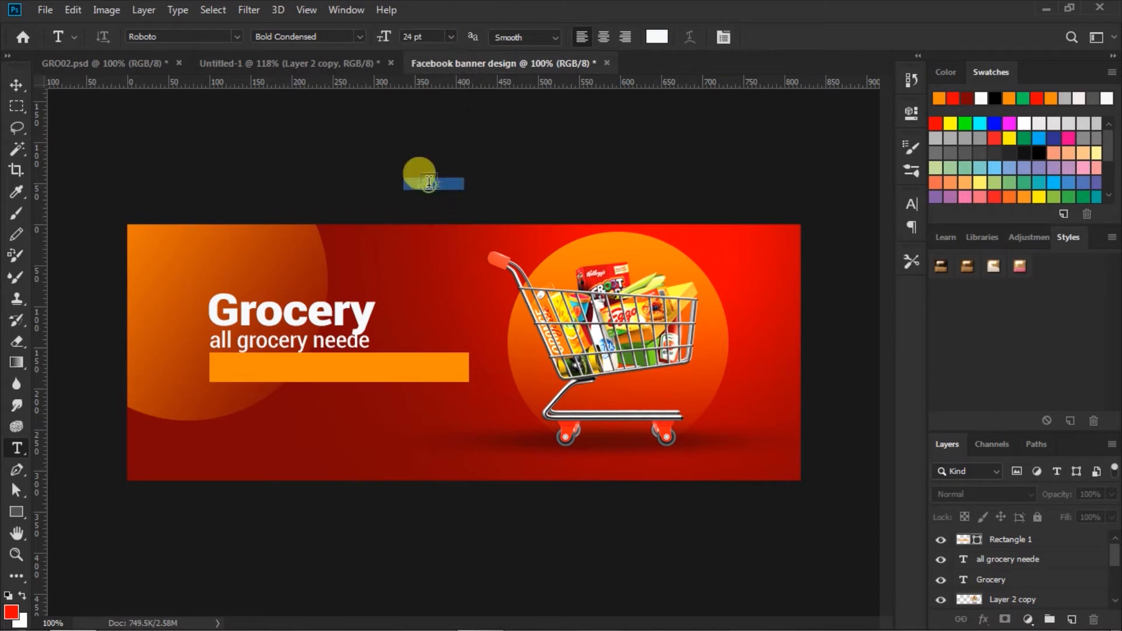
click(217, 368)
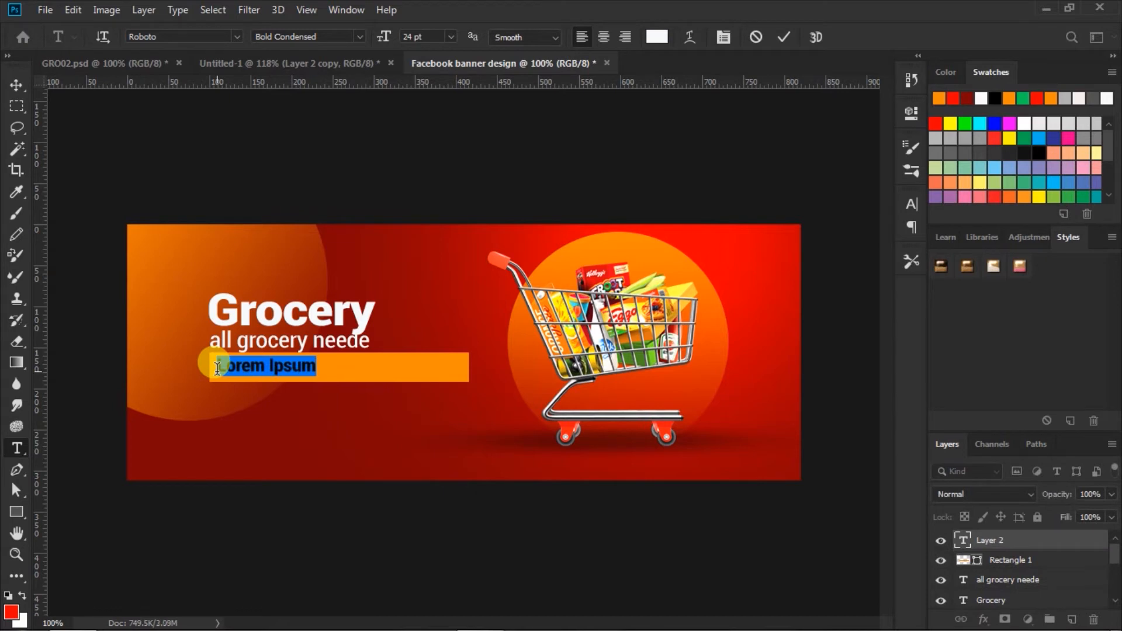